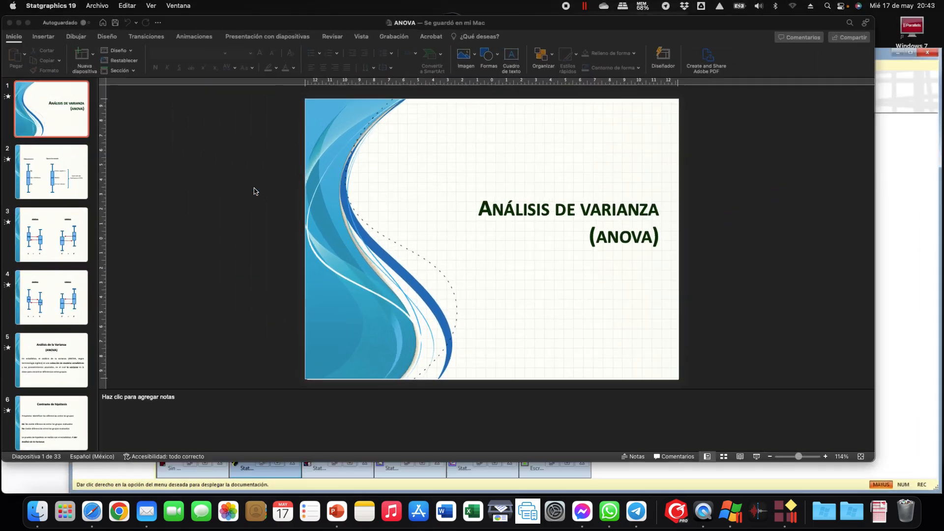
Step: Place the ANOVA presentation beside the Statgraphics window and show slide 11 with the Ejemplo treatments table
{"action": "left_click_drag", "start_coordinate": [188, 225], "coordinate": [525, 243]}
{"action": "scroll", "coordinate": [600, 288], "scroll_direction": "down", "scroll_amount": 10}
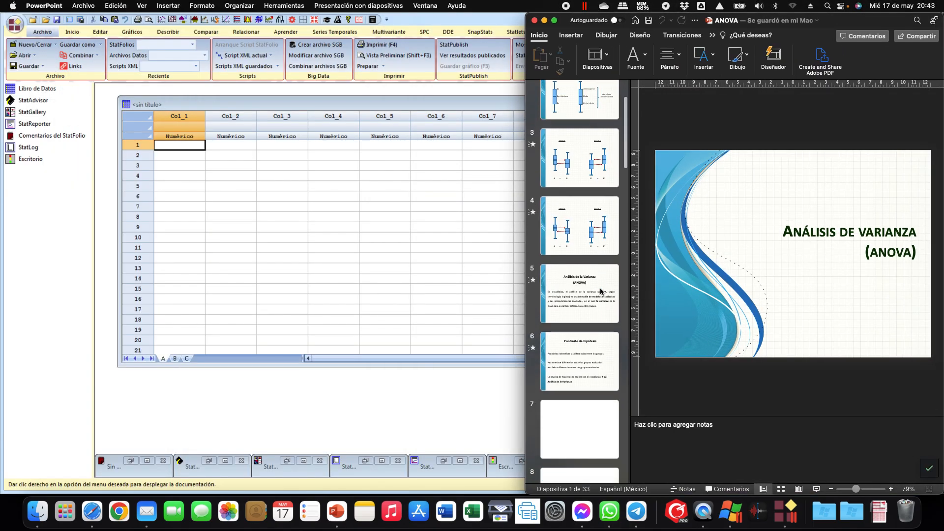
{"action": "scroll", "coordinate": [585, 221], "scroll_direction": "up", "scroll_amount": 3}
{"action": "left_click", "coordinate": [582, 177]}
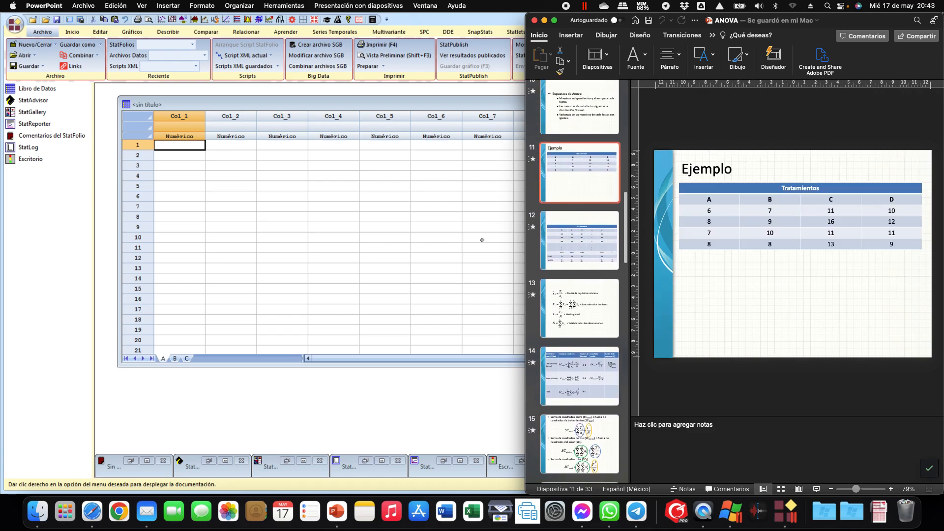
Step: Switch to Statgraphics, narrow its window so the example slide stays visible alongside, and shift the data sheet slightly within it
{"action": "left_click", "coordinate": [407, 257]}
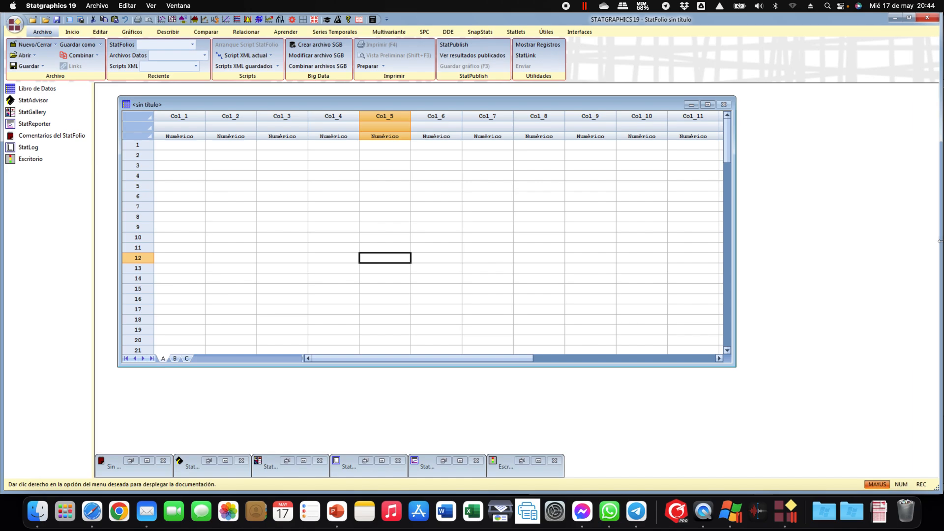
{"action": "left_click_drag", "start_coordinate": [609, 236], "coordinate": [524, 235]}
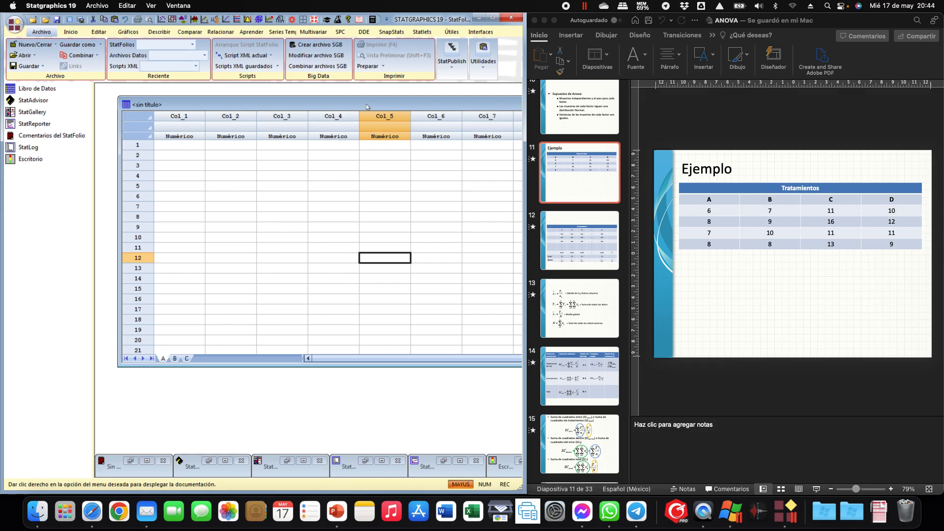
{"action": "left_click_drag", "start_coordinate": [367, 107], "coordinate": [350, 105]}
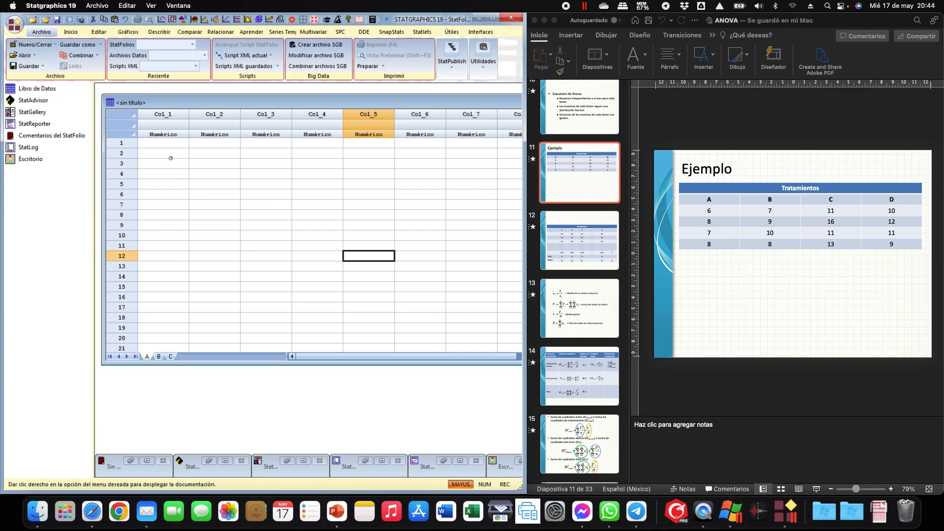
Step: Rename the data sheet's first column Tratamientos and set its type to Carácter
{"action": "left_click", "coordinate": [163, 116]}
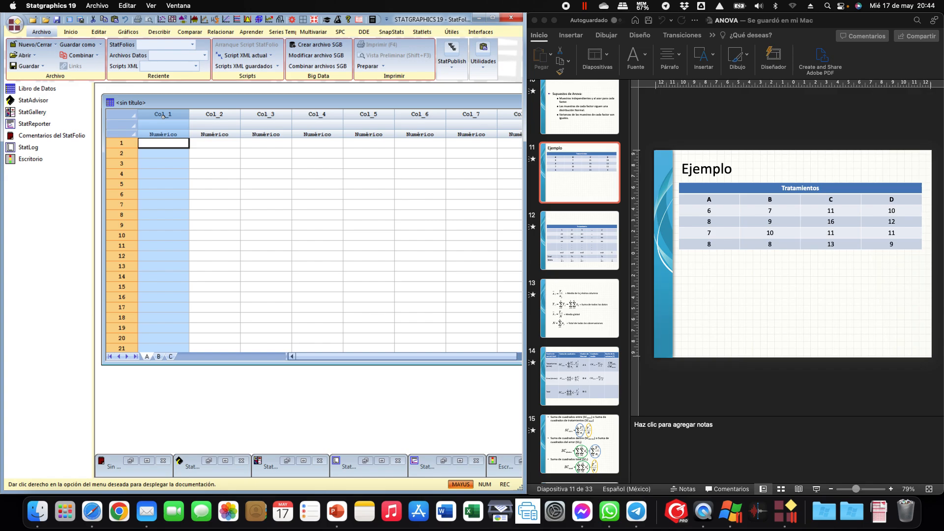
{"action": "right_click", "coordinate": [163, 116]}
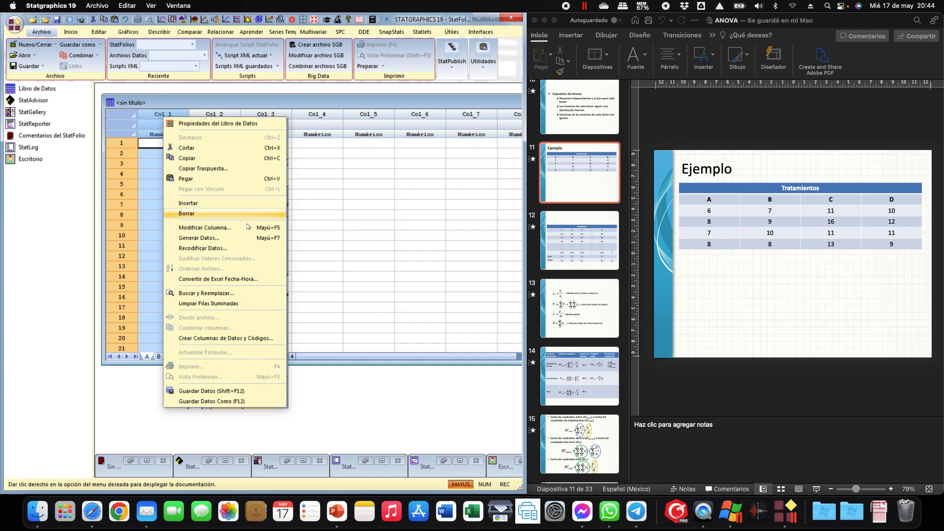
{"action": "left_click", "coordinate": [219, 228]}
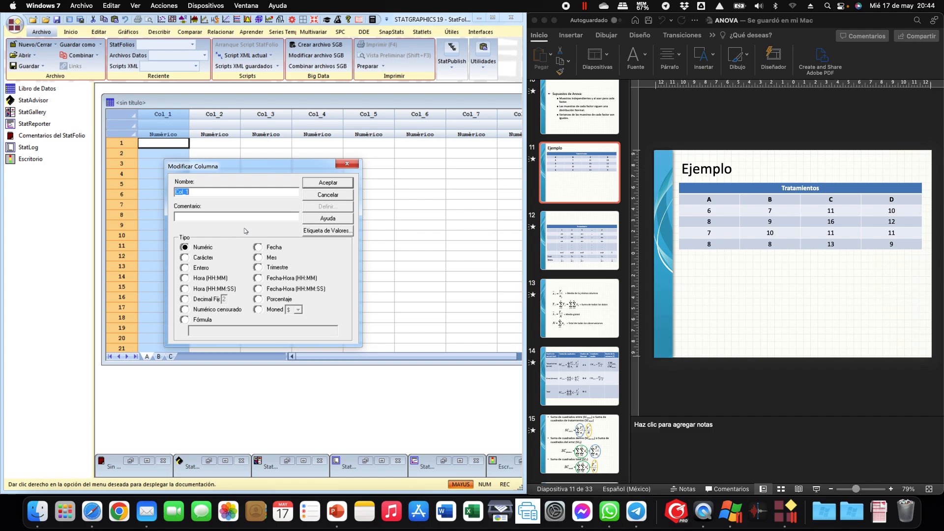
{"action": "type", "text": "Trata"}
{"action": "type", "text": "tamientos"}
{"action": "left_click", "coordinate": [191, 193]}
{"action": "key", "text": "BackSpace"}
{"action": "key", "text": "BackSpace"}
{"action": "left_click", "coordinate": [186, 258]}
{"action": "left_click", "coordinate": [328, 183]}
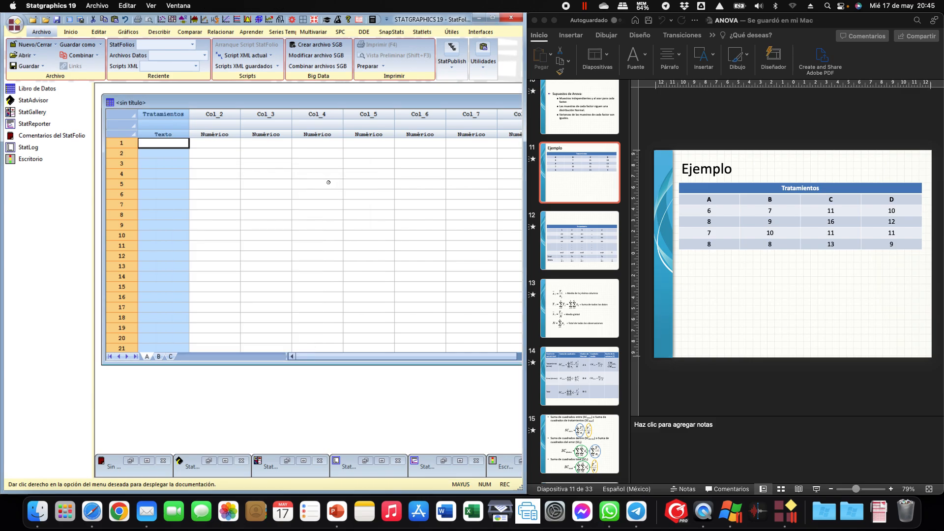
Step: Rename the second column Respuesta, keeping the numeric type
{"action": "left_click", "coordinate": [220, 115]}
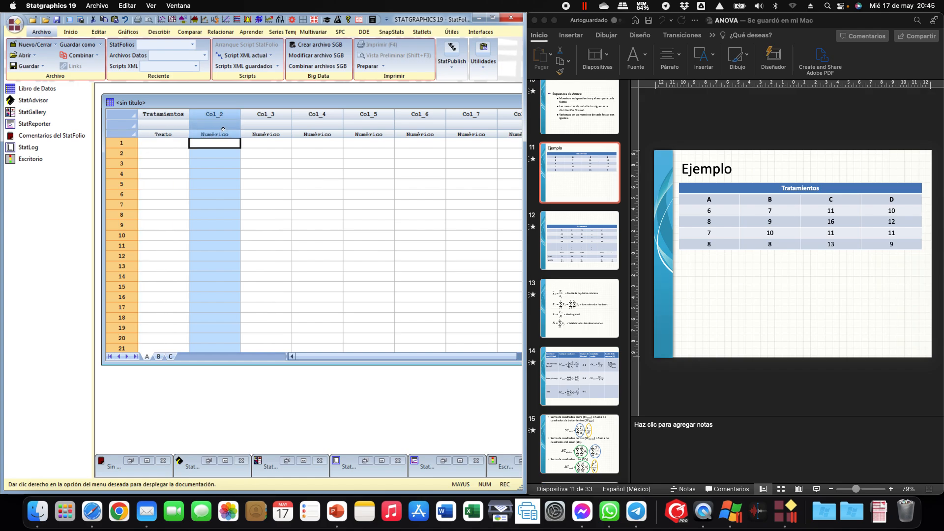
{"action": "right_click", "coordinate": [222, 118]}
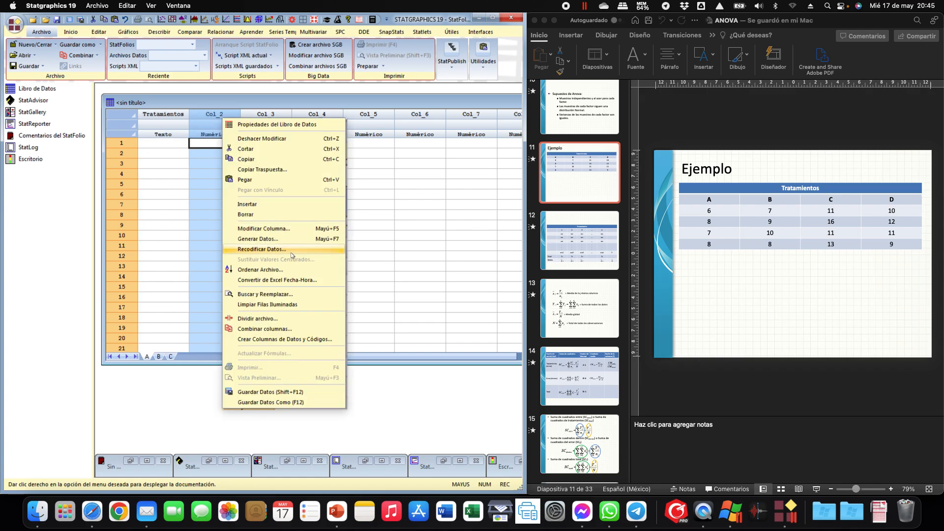
{"action": "left_click", "coordinate": [292, 230]}
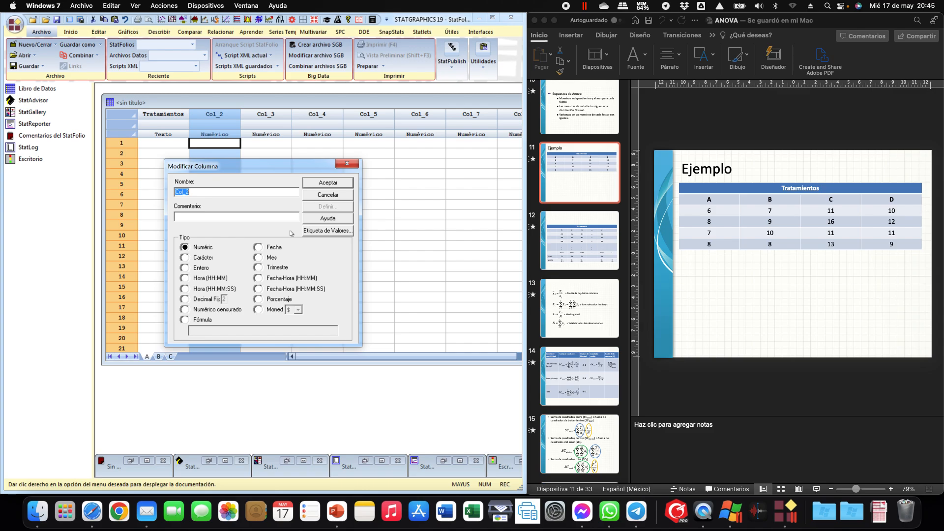
{"action": "type", "text": "Respuesta"}
{"action": "left_click", "coordinate": [330, 186]}
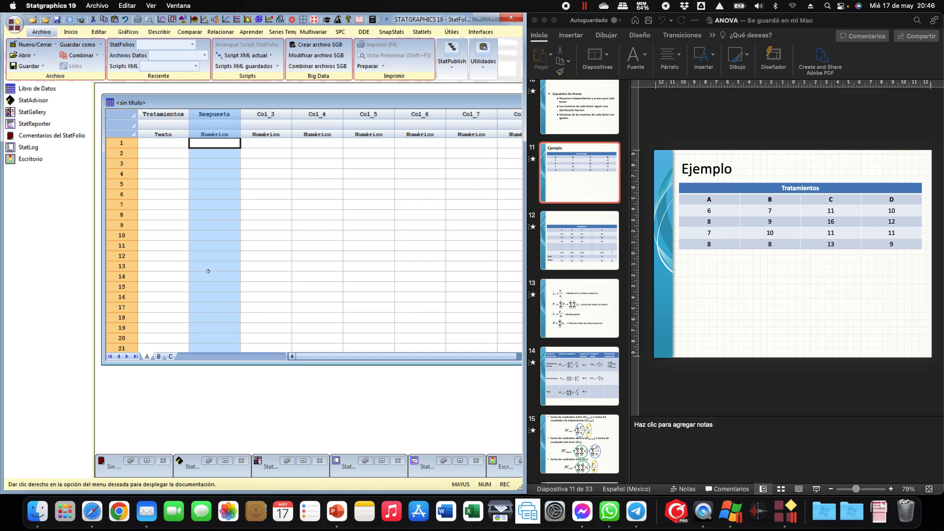
Step: Enter treatment code A in rows 1 to 4 of the Tratamientos column
{"action": "left_click", "coordinate": [169, 148]}
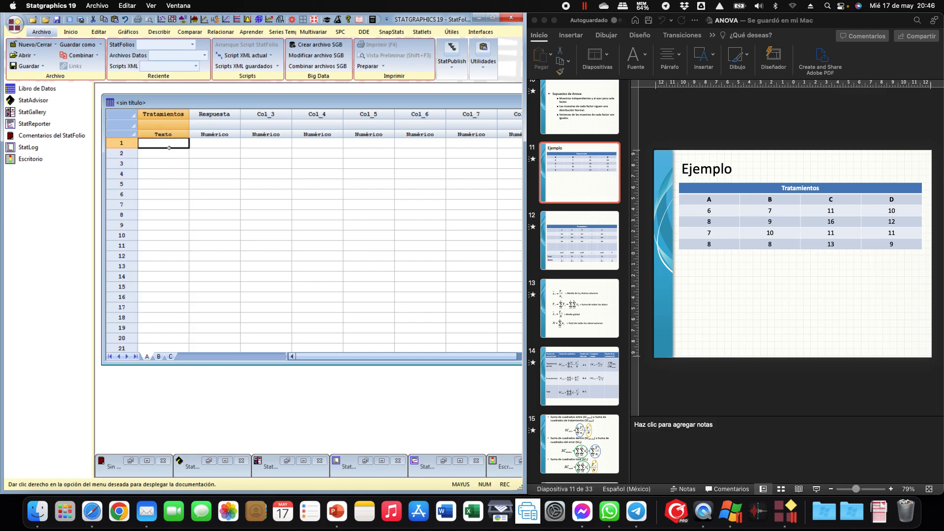
{"action": "key", "text": "Caps_Lock"}
{"action": "type", "text": "A"}
{"action": "key", "text": "Return"}
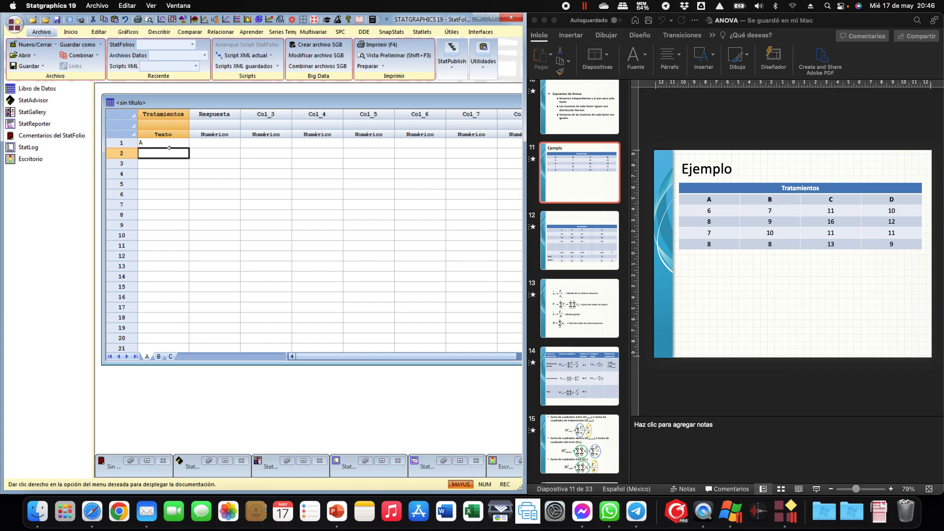
{"action": "type", "text": "sa"}
{"action": "key", "text": "BackSpace"}
{"action": "key", "text": "BackSpace"}
{"action": "type", "text": "A"}
{"action": "key", "text": "Return"}
{"action": "type", "text": "A"}
{"action": "key", "text": "Return"}
{"action": "type", "text": "A"}
{"action": "key", "text": "Return"}
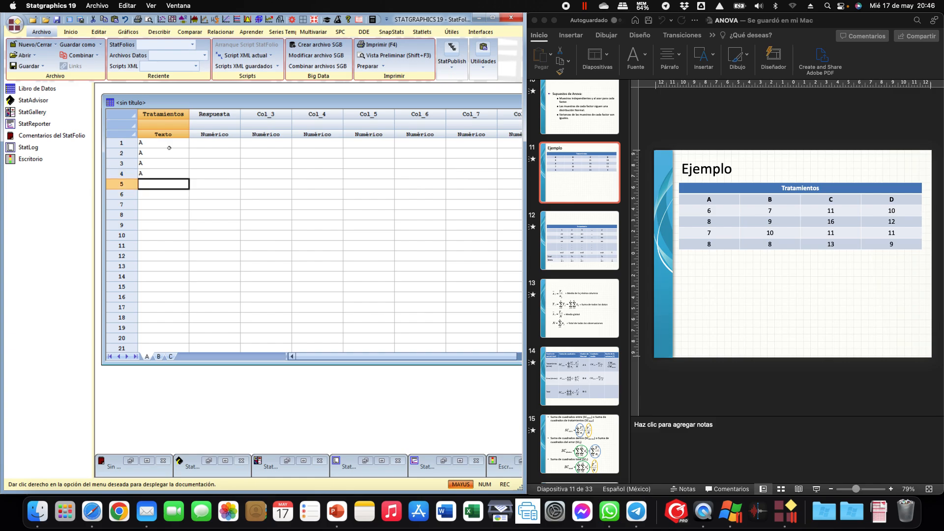
Step: Enter treatment code B in rows 5 to 8 of the Tratamientos column
{"action": "type", "text": "B"}
{"action": "key", "text": "Return"}
{"action": "type", "text": "B"}
{"action": "key", "text": "Return"}
{"action": "type", "text": "B"}
{"action": "key", "text": "Return"}
{"action": "type", "text": "B"}
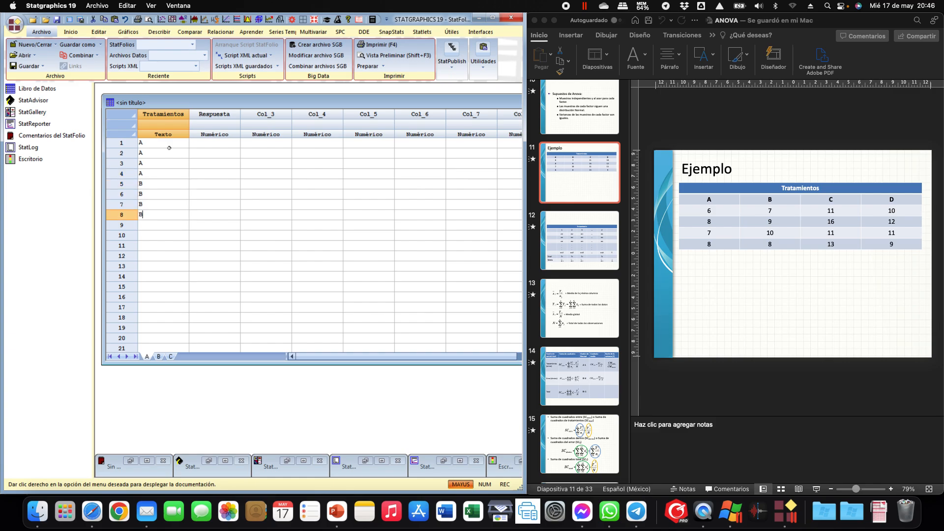
{"action": "key", "text": "Return"}
Step: Fill rows 9 to 12 of the Tratamientos column with treatment code C
{"action": "type", "text": "C"}
{"action": "key", "text": "Return"}
{"action": "key", "text": "Up"}
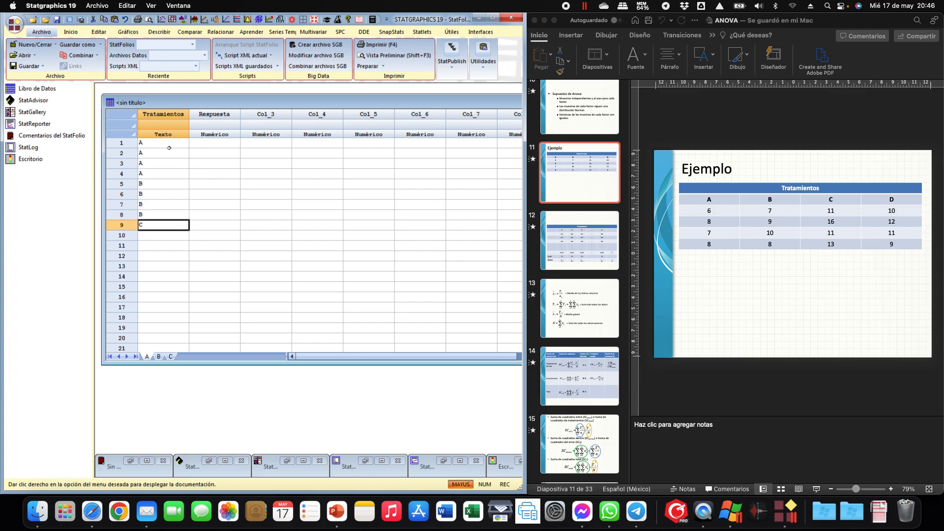
{"action": "key", "text": "Down"}
{"action": "key", "text": "shift+Down"}
{"action": "key", "text": "shift+Down"}
{"action": "type", "text": "C C C"}
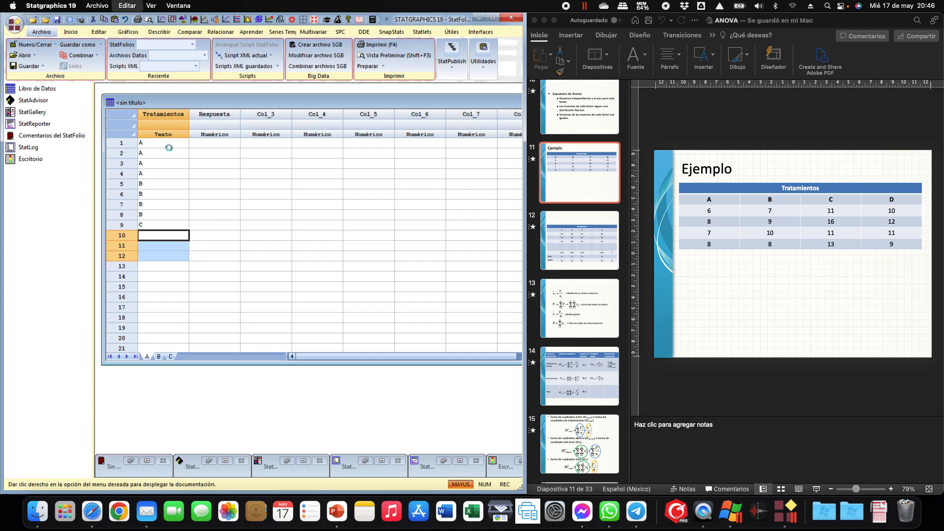
Step: Fill rows 13 to 16 of the Tratamientos column with treatment code D
{"action": "key", "text": "Down"}
{"action": "key", "text": "Down"}
{"action": "key", "text": "Down"}
{"action": "type", "text": "d"}
{"action": "key", "text": "BackSpace"}
{"action": "type", "text": "D"}
{"action": "key", "text": "Return"}
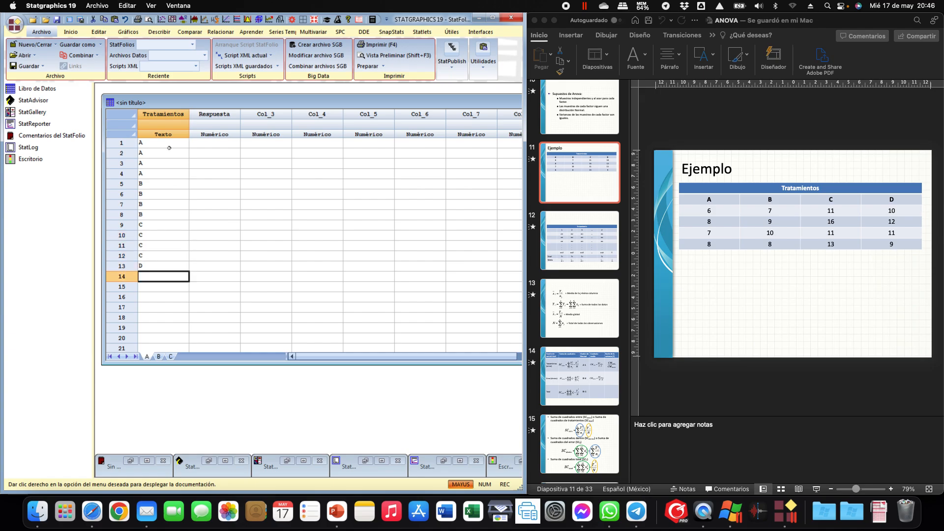
{"action": "key", "text": "Down"}
{"action": "key", "text": "shift+Down"}
{"action": "key", "text": "shift+Down"}
{"action": "type", "text": "D D D"}
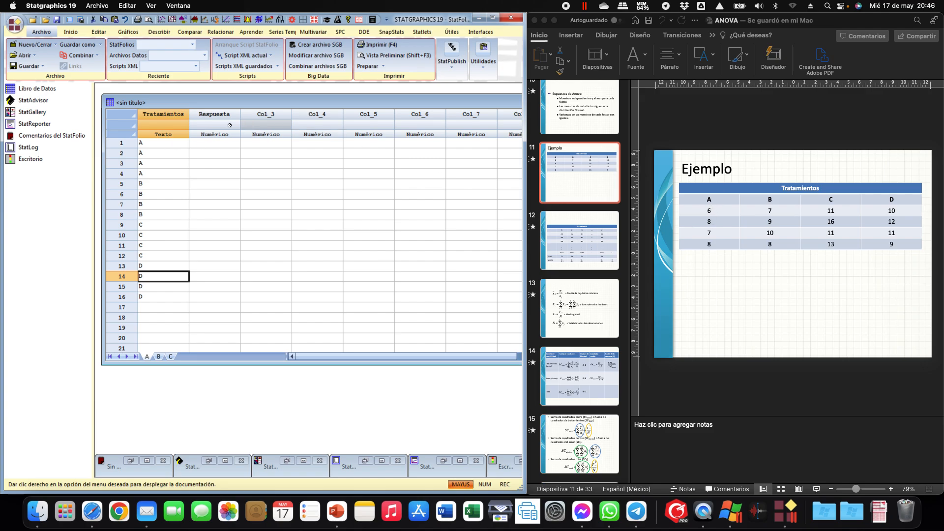
Step: Enter treatment A's responses 6, 8, 7 and 8 in rows 1 to 4 of the Respuesta column
{"action": "left_click", "coordinate": [223, 146]}
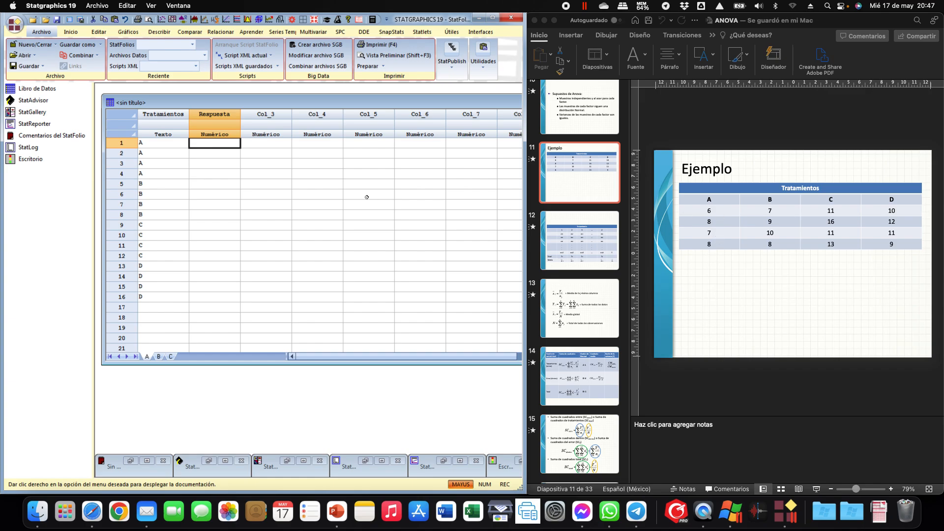
{"action": "type", "text": "6"}
{"action": "key", "text": "Return"}
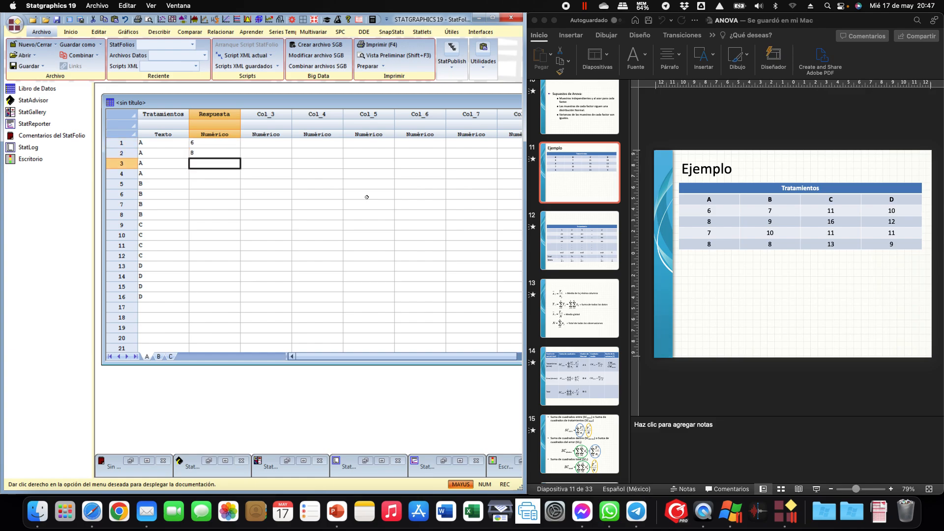
{"action": "type", "text": "7"}
{"action": "key", "text": "Return"}
{"action": "type", "text": "8"}
{"action": "key", "text": "Return"}
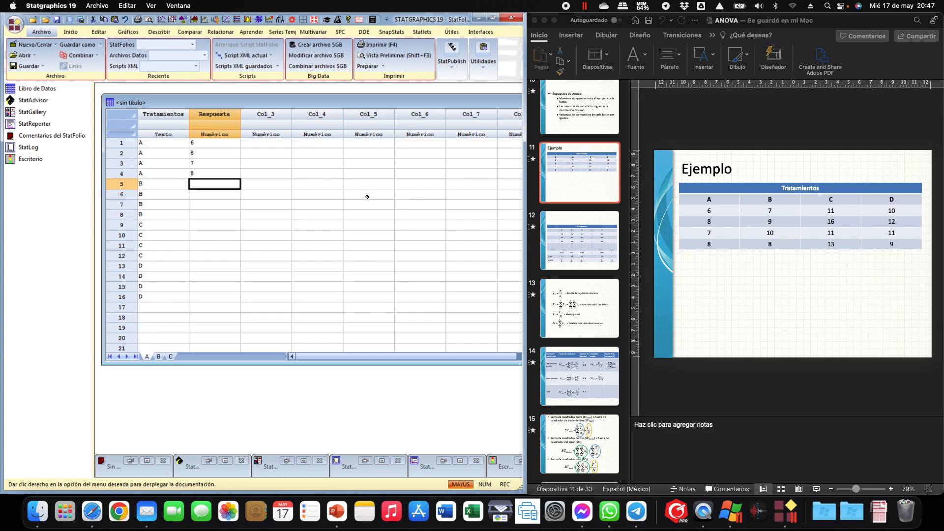
Step: Enter treatment B's responses 7, 9, 10 and 8 in rows 5 to 8 of the Respuesta column
{"action": "type", "text": "7"}
{"action": "key", "text": "Return"}
{"action": "type", "text": "9"}
{"action": "key", "text": "Return"}
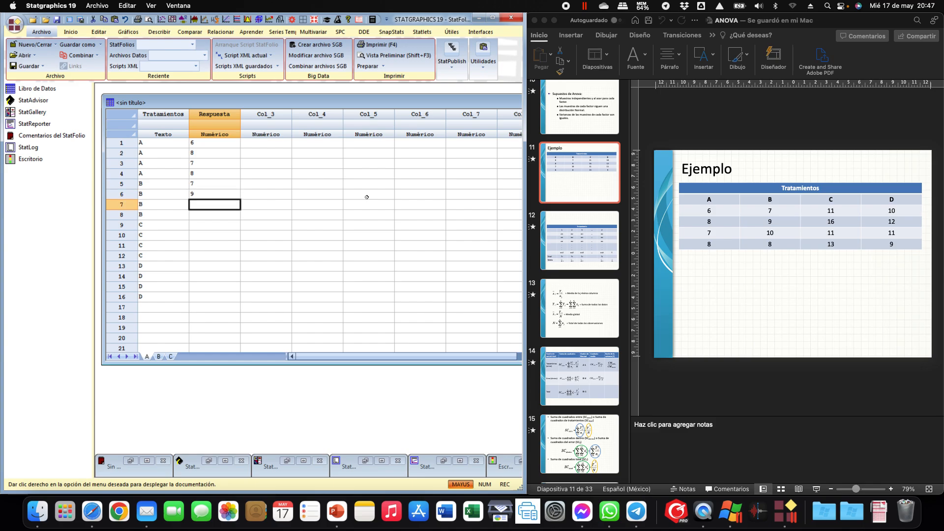
{"action": "type", "text": "10"}
{"action": "key", "text": "Return"}
{"action": "type", "text": "8"}
{"action": "key", "text": "Return"}
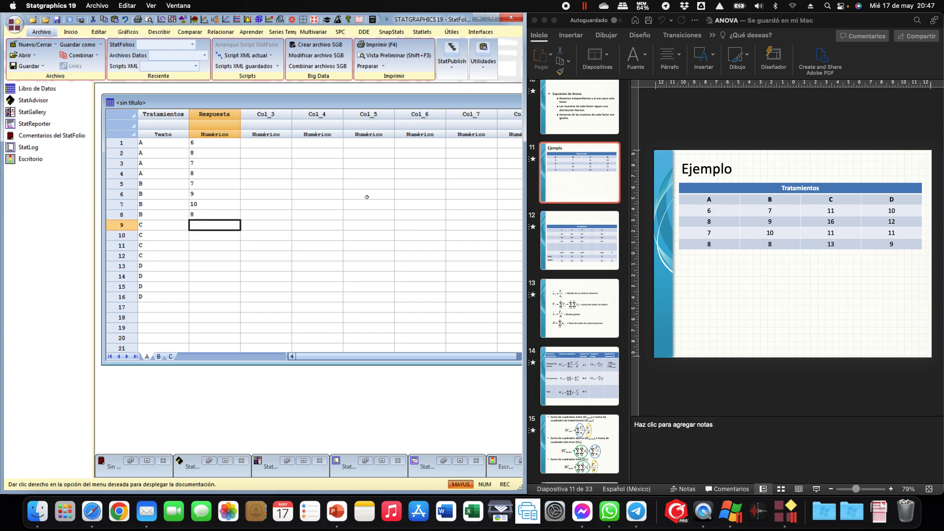
Step: Enter treatment C's responses 11, 16, 11 and 13 in rows 9 to 12 of the Respuesta column
{"action": "type", "text": "11"}
{"action": "key", "text": "Return"}
{"action": "type", "text": "16"}
{"action": "key", "text": "Return"}
{"action": "type", "text": "11"}
{"action": "key", "text": "Return"}
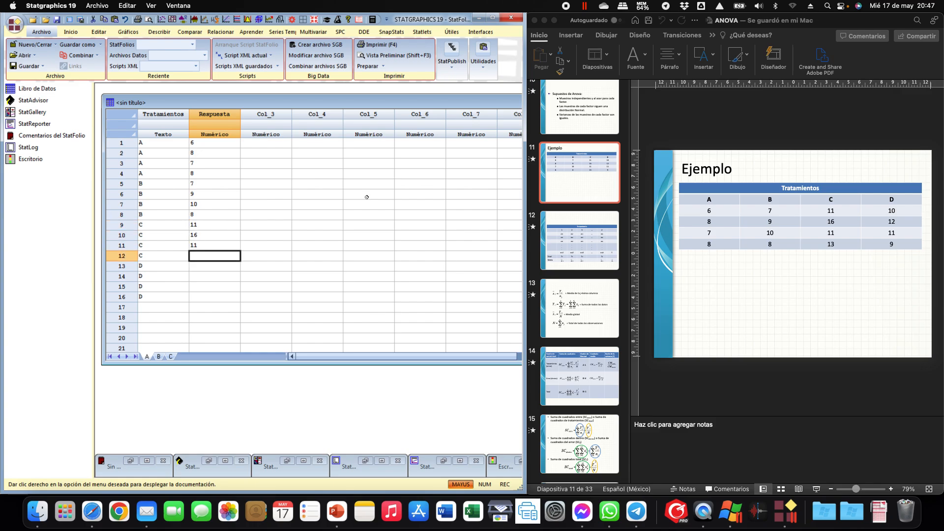
{"action": "type", "text": "13"}
{"action": "key", "text": "Return"}
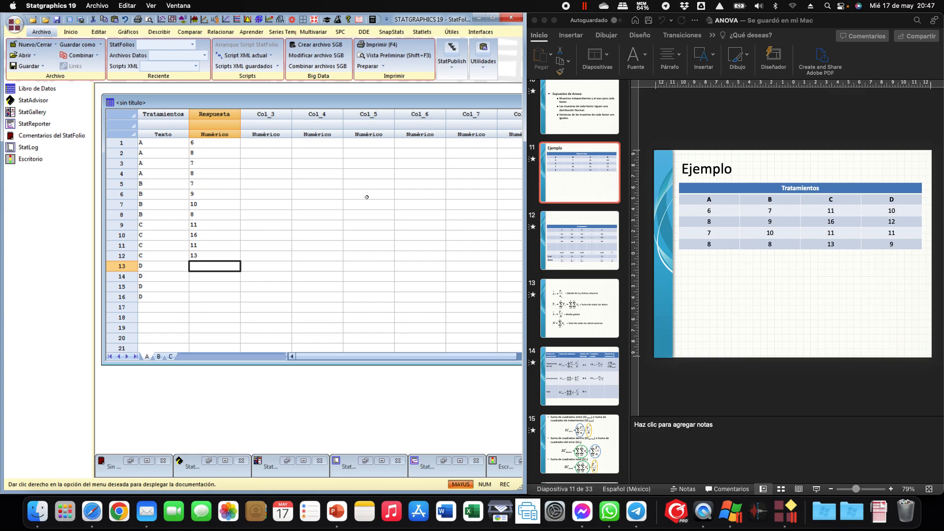
Step: Enter treatment D's responses 10, 12, 11 and 9 in rows 13 to 16 of the Respuesta column
{"action": "type", "text": "10"}
{"action": "key", "text": "Return"}
{"action": "type", "text": "12"}
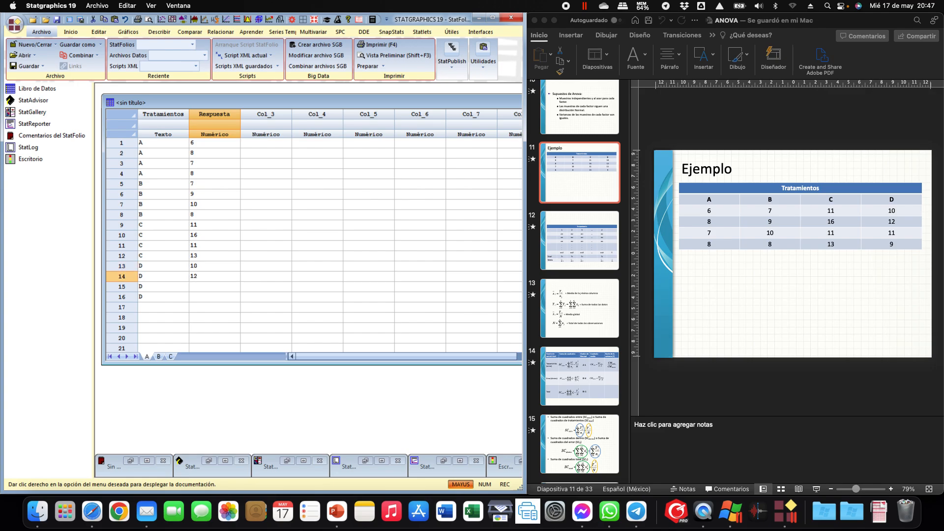
{"action": "key", "text": "Return"}
{"action": "type", "text": "11"}
{"action": "key", "text": "Return"}
{"action": "type", "text": "9"}
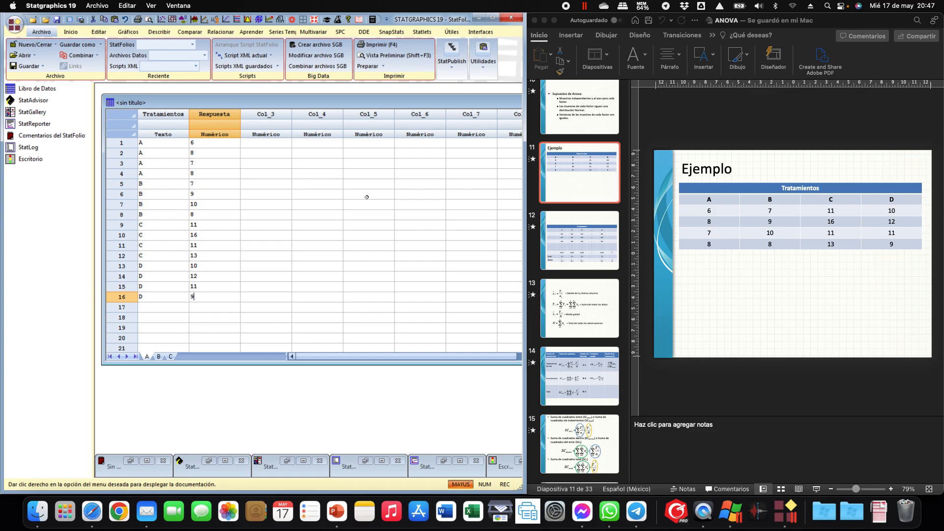
{"action": "key", "text": "Return"}
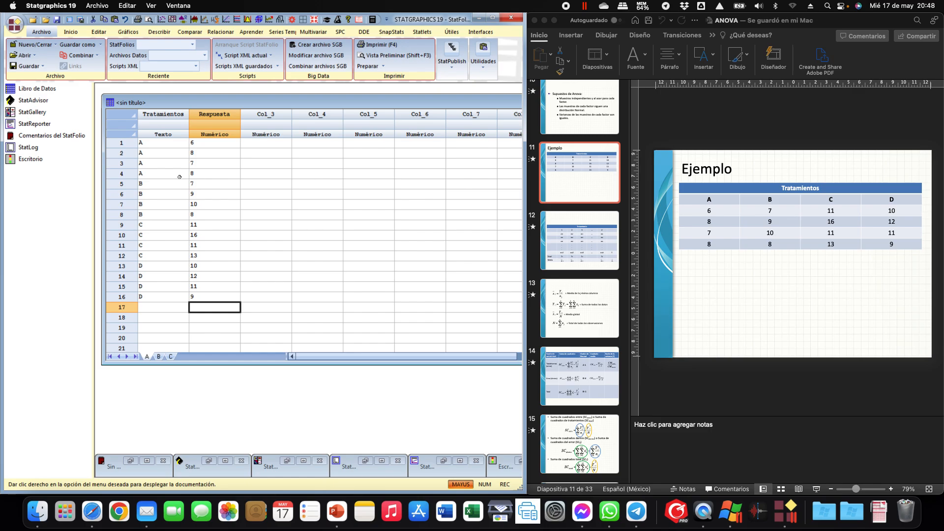
Step: Review the entered treatment codes row by row, from row 1 down to row 9 of the Tratamientos column
{"action": "left_click", "coordinate": [155, 146]}
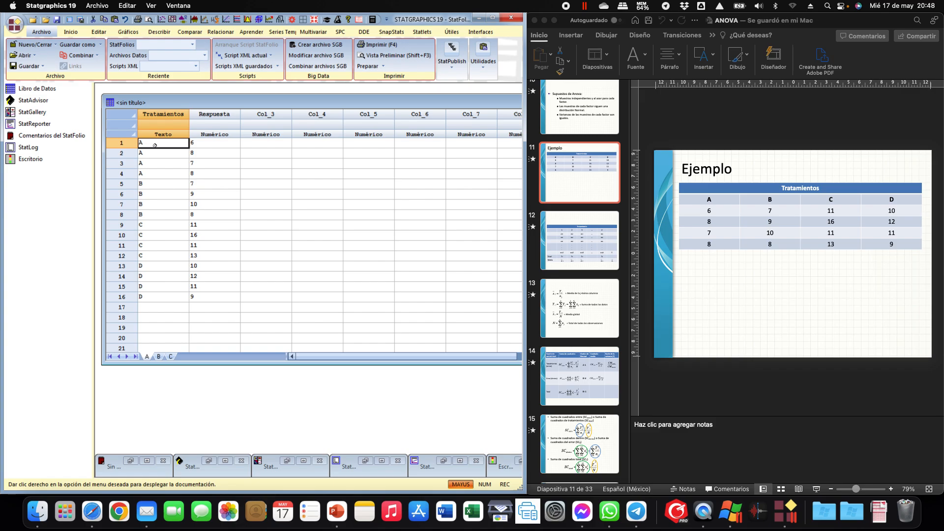
{"action": "key", "text": "Down"}
{"action": "key", "text": "Down"}
{"action": "key", "text": "Down"}
{"action": "key", "text": "Down"}
{"action": "key", "text": "Down"}
{"action": "key", "text": "Down"}
{"action": "key", "text": "Down"}
{"action": "key", "text": "Down"}
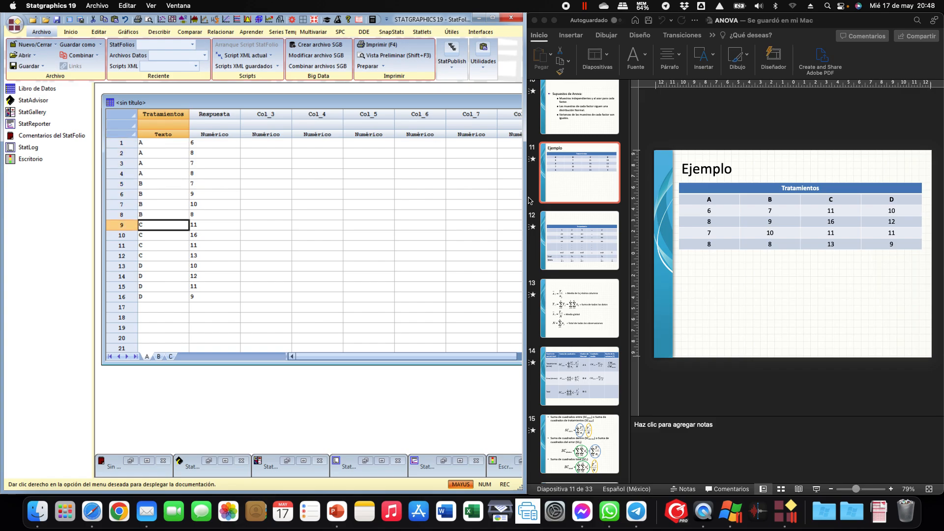
Step: Run a simple ANOVA with Respuesta as the dependent variable and Tratamientos as the factor, keeping the preselected tables and graphs
{"action": "left_click_drag", "start_coordinate": [523, 198], "coordinate": [942, 198]}
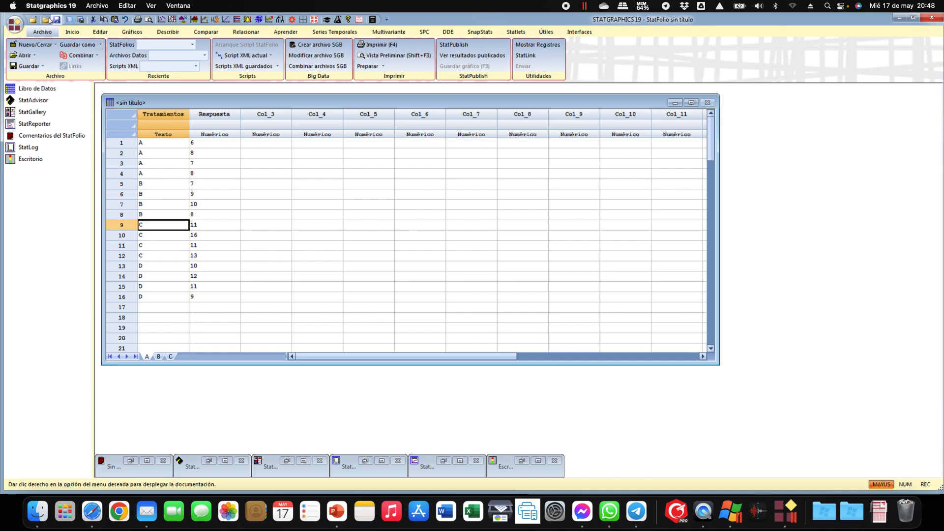
{"action": "left_click", "coordinate": [210, 34]}
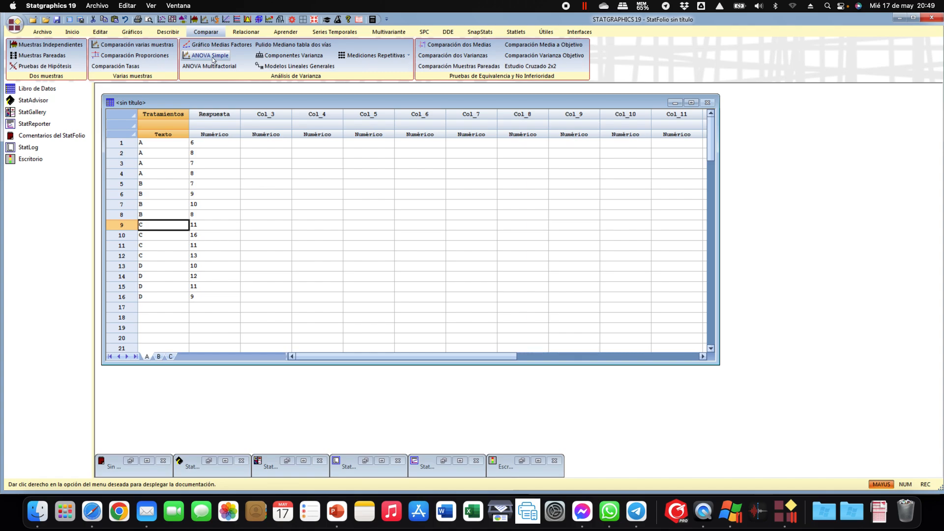
{"action": "left_click", "coordinate": [210, 56]}
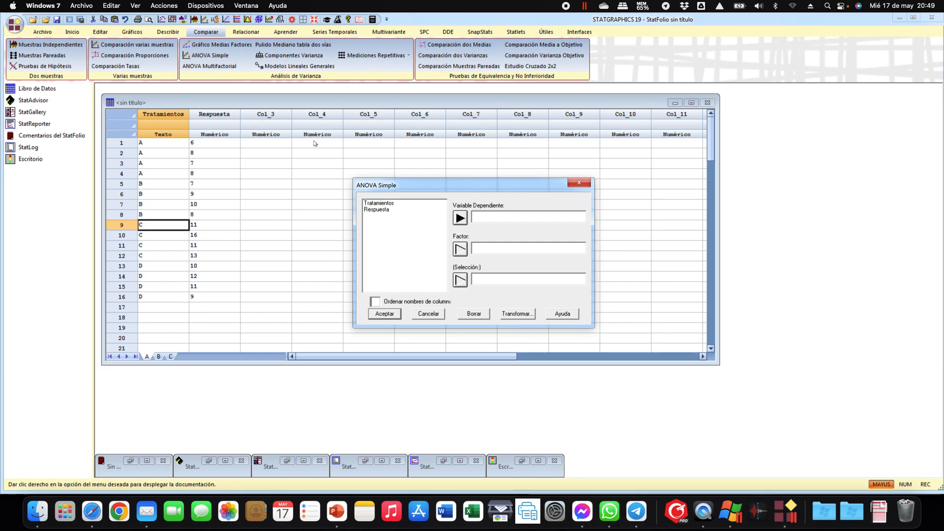
{"action": "left_click", "coordinate": [384, 210]}
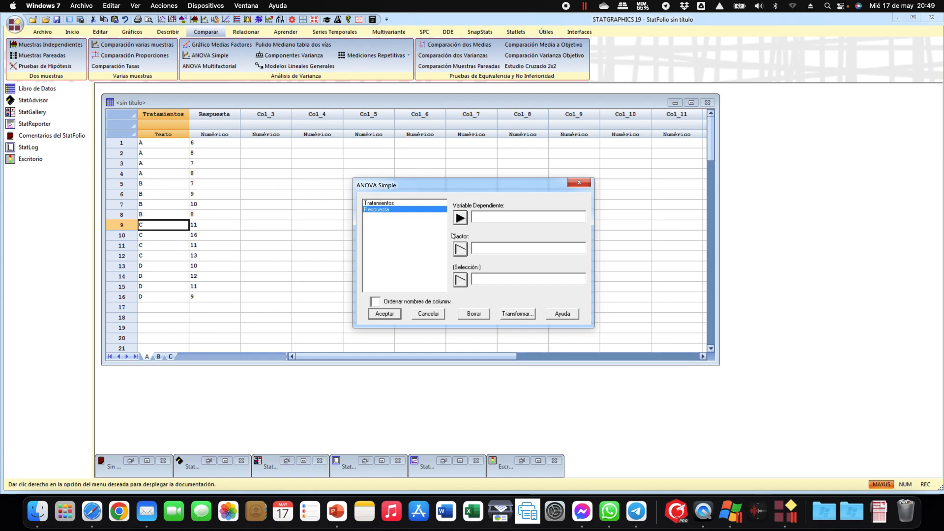
{"action": "double_click", "coordinate": [396, 213]}
{"action": "left_click", "coordinate": [394, 206]}
{"action": "left_click", "coordinate": [460, 249]}
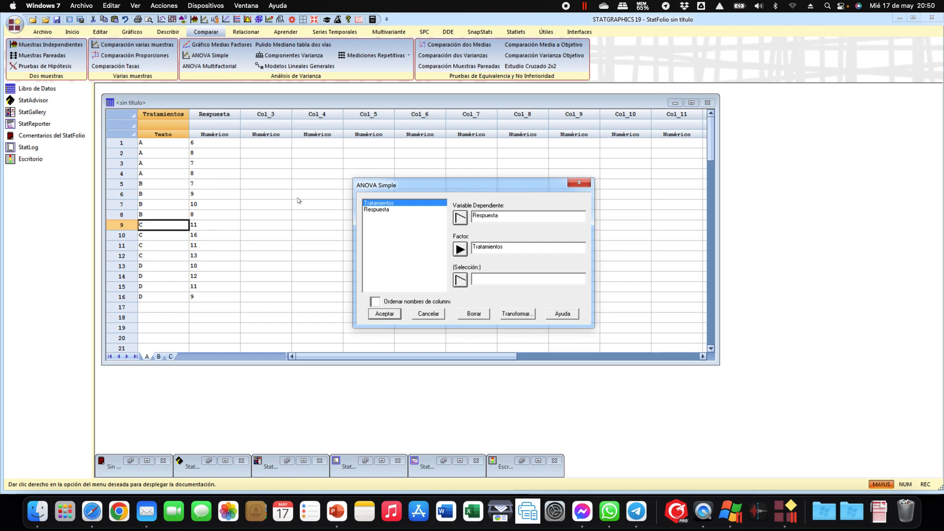
{"action": "left_click", "coordinate": [392, 314]}
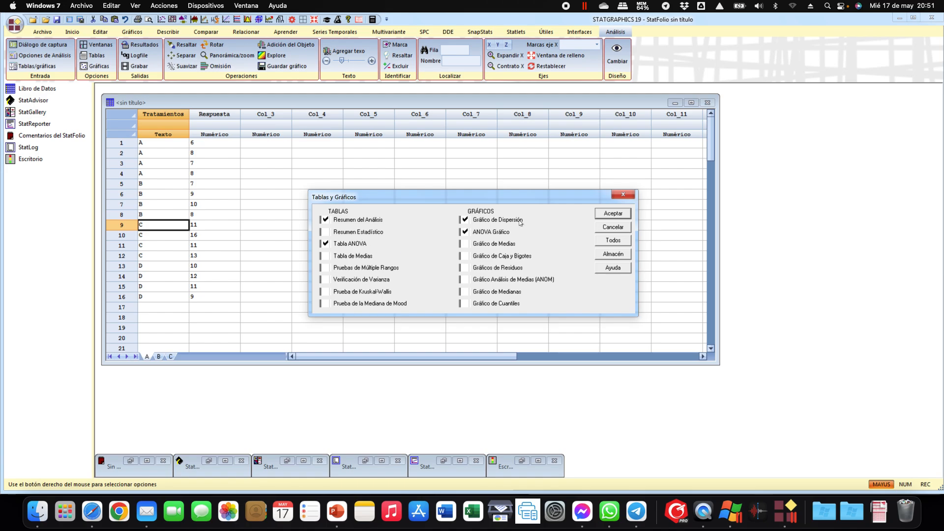
{"action": "left_click", "coordinate": [612, 214]}
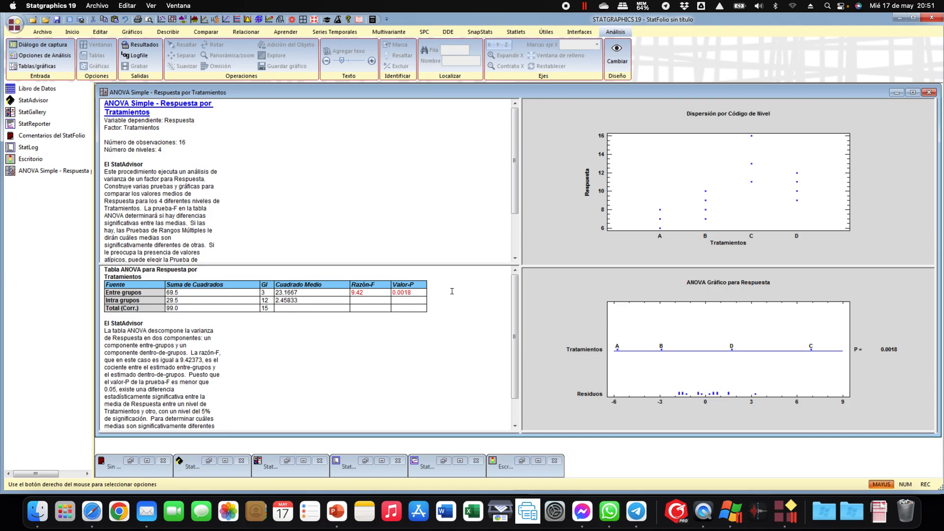
Step: Enlarge the ANOVA table pane to fill the analysis window
{"action": "double_click", "coordinate": [452, 292]}
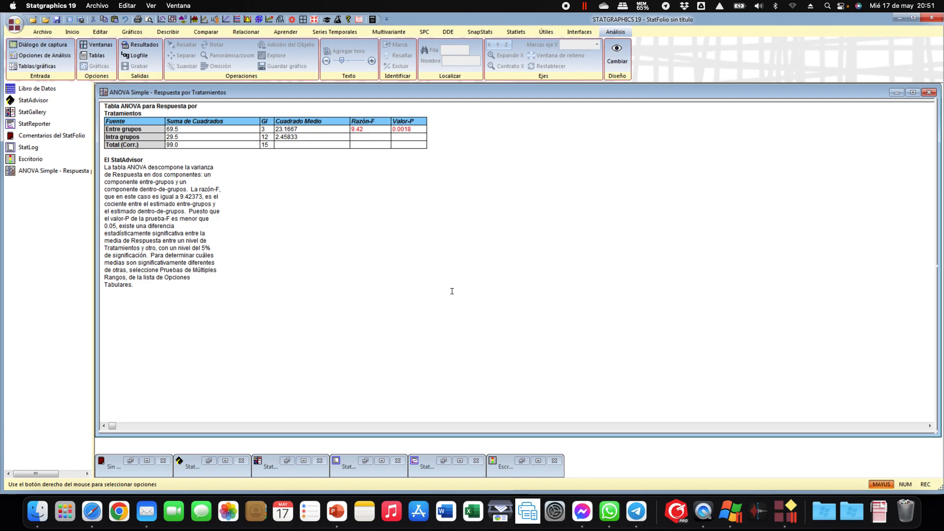
{"action": "double_click", "coordinate": [443, 265]}
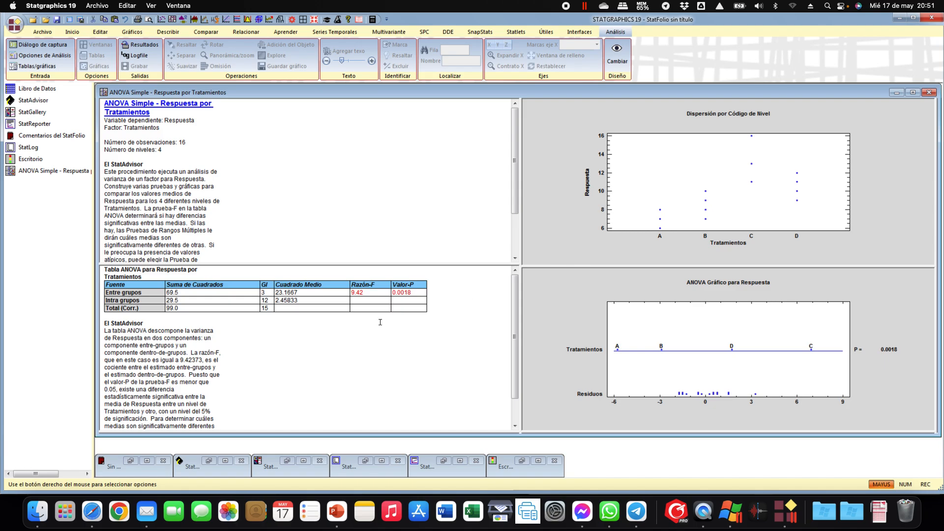
{"action": "double_click", "coordinate": [434, 303]}
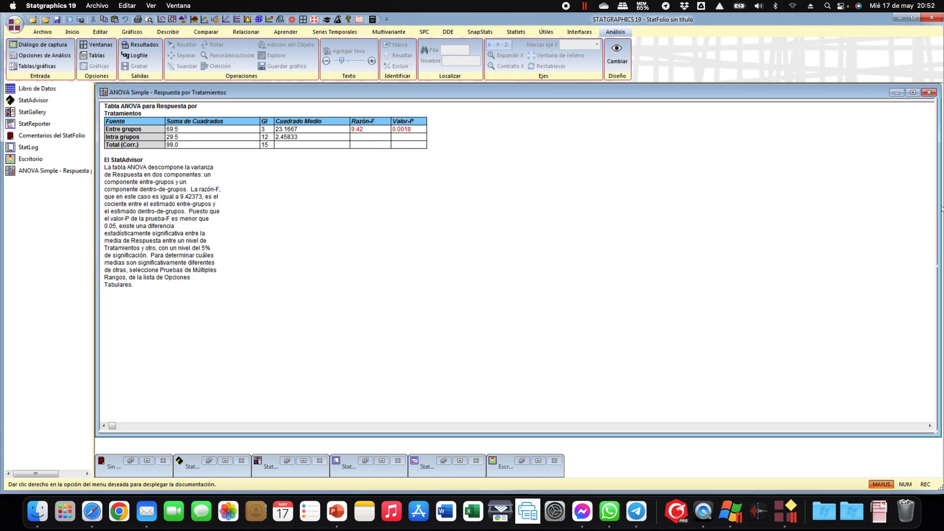
Step: Uncover the ANOVA presentation beside the results and examine the slides with the hand-calculated sums of squares, back to slide 21
{"action": "left_click_drag", "start_coordinate": [941, 205], "coordinate": [523, 212]}
{"action": "scroll", "coordinate": [591, 239], "scroll_direction": "down", "scroll_amount": 10}
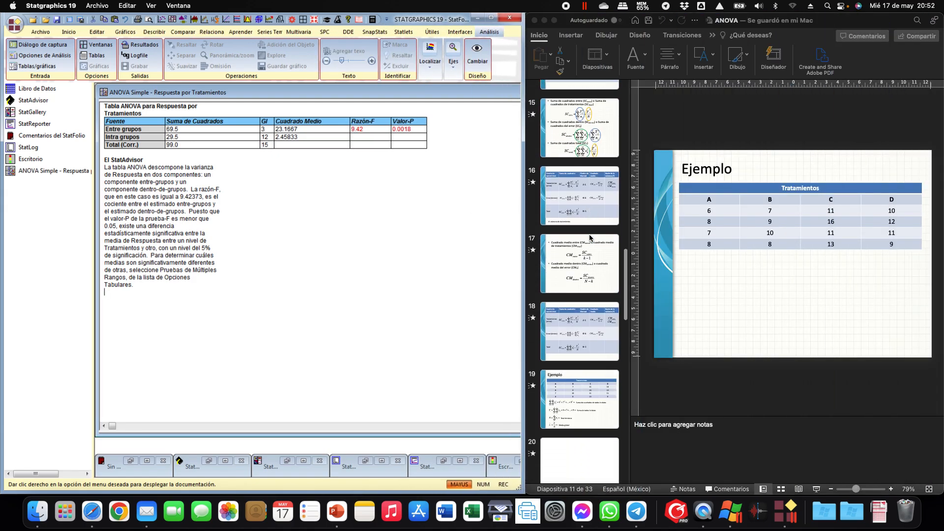
{"action": "scroll", "coordinate": [589, 239], "scroll_direction": "down", "scroll_amount": 5}
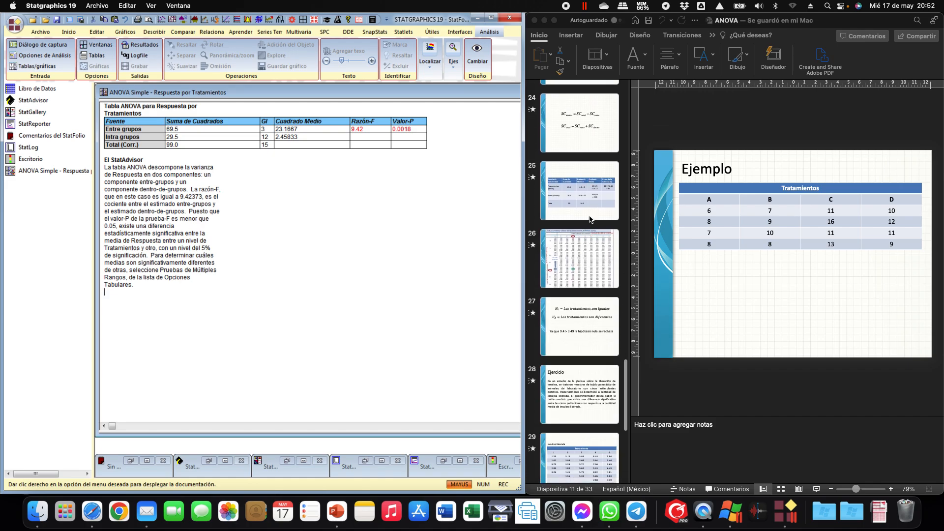
{"action": "left_click", "coordinate": [587, 210]}
{"action": "scroll", "coordinate": [586, 206], "scroll_direction": "up", "scroll_amount": 3}
{"action": "left_click", "coordinate": [584, 194]}
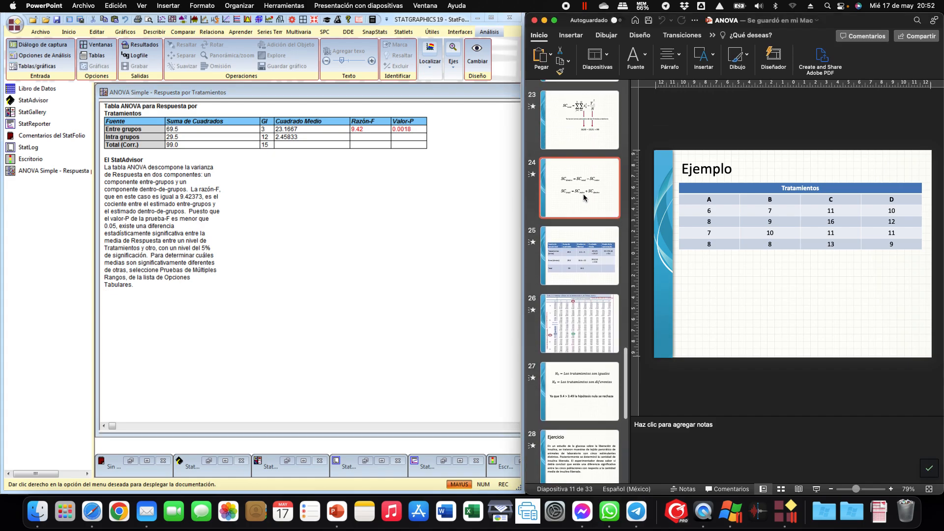
{"action": "scroll", "coordinate": [584, 195], "scroll_direction": "up", "scroll_amount": 1}
{"action": "left_click", "coordinate": [584, 195]}
{"action": "scroll", "coordinate": [584, 194], "scroll_direction": "up", "scroll_amount": 3}
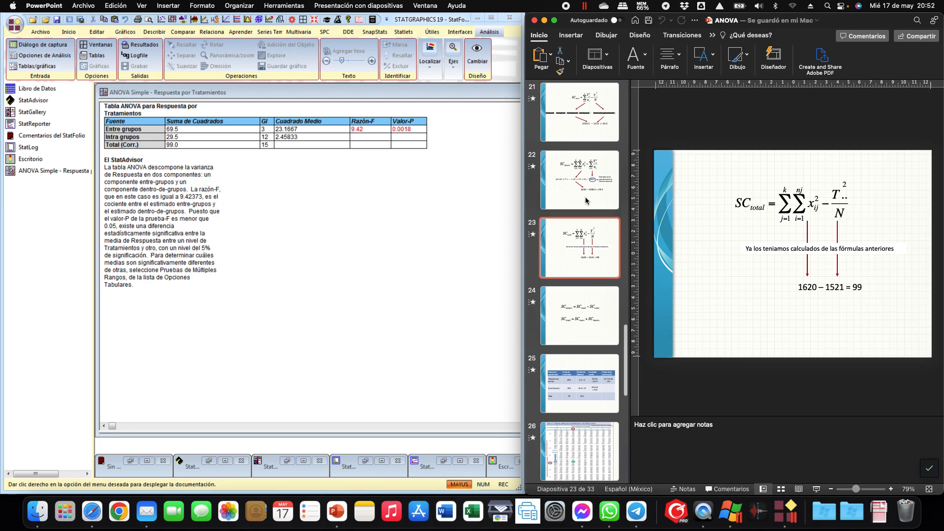
{"action": "left_click", "coordinate": [584, 193]}
{"action": "scroll", "coordinate": [585, 194], "scroll_direction": "up", "scroll_amount": 2}
{"action": "left_click", "coordinate": [581, 163]}
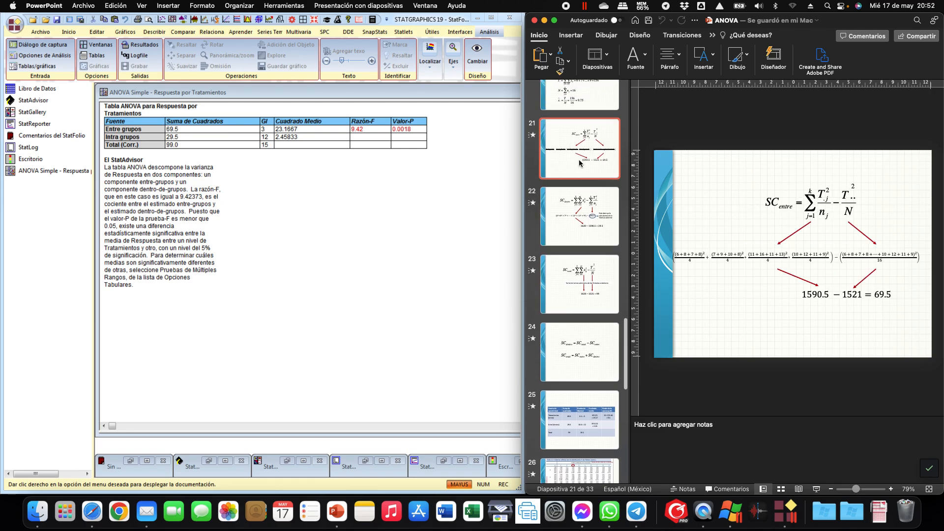
{"action": "scroll", "coordinate": [581, 163], "scroll_direction": "up", "scroll_amount": 2}
Step: Show the ANOVA table on slide 25 and compare its variance ratio F with the Razón-F in the Statgraphics table
{"action": "scroll", "coordinate": [580, 224], "scroll_direction": "down", "scroll_amount": 3}
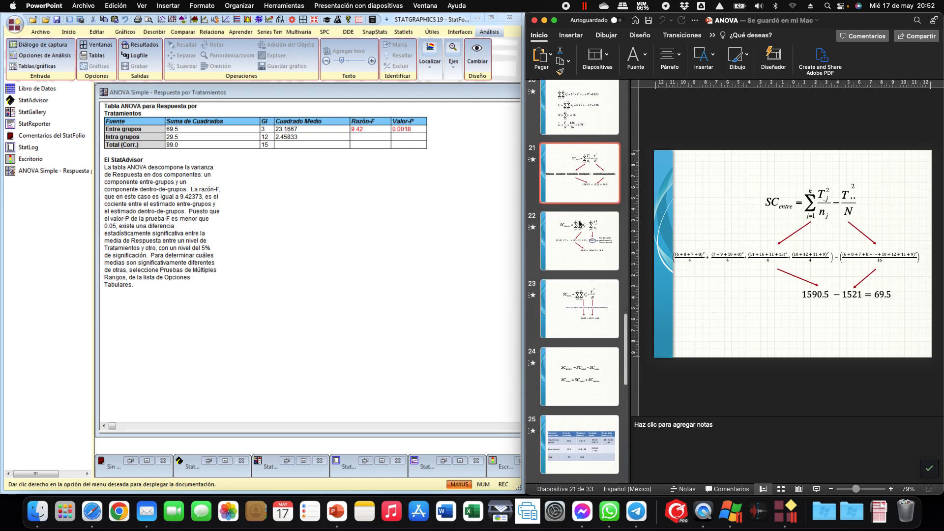
{"action": "scroll", "coordinate": [580, 223], "scroll_direction": "down", "scroll_amount": 2}
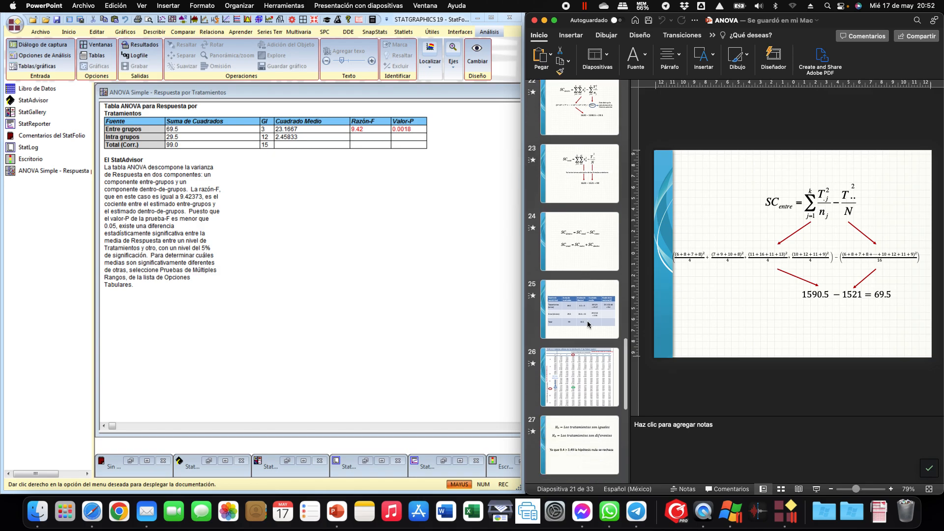
{"action": "left_click", "coordinate": [592, 318]}
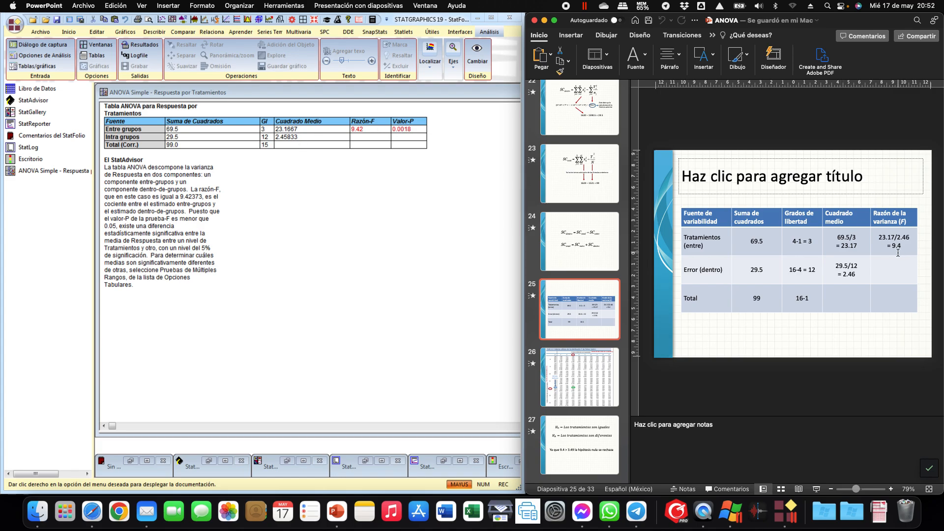
{"action": "left_click_drag", "start_coordinate": [885, 246], "coordinate": [905, 247]}
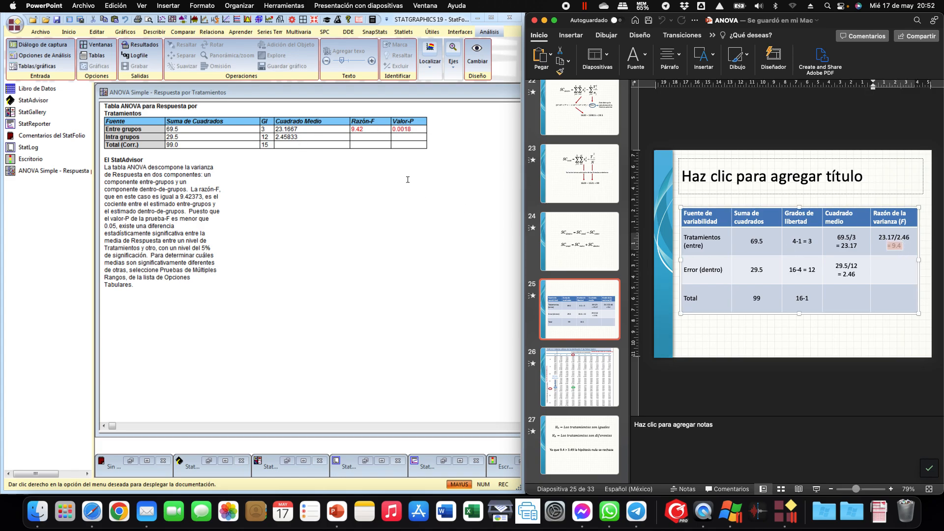
{"action": "left_click", "coordinate": [353, 130]}
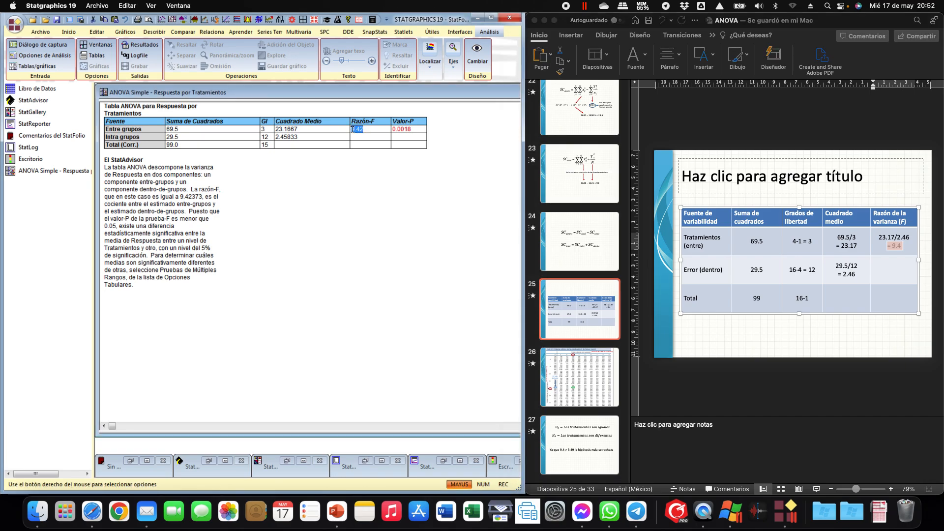
{"action": "left_click", "coordinate": [446, 205]}
{"action": "left_click", "coordinate": [908, 249]}
{"action": "left_click", "coordinate": [889, 246]}
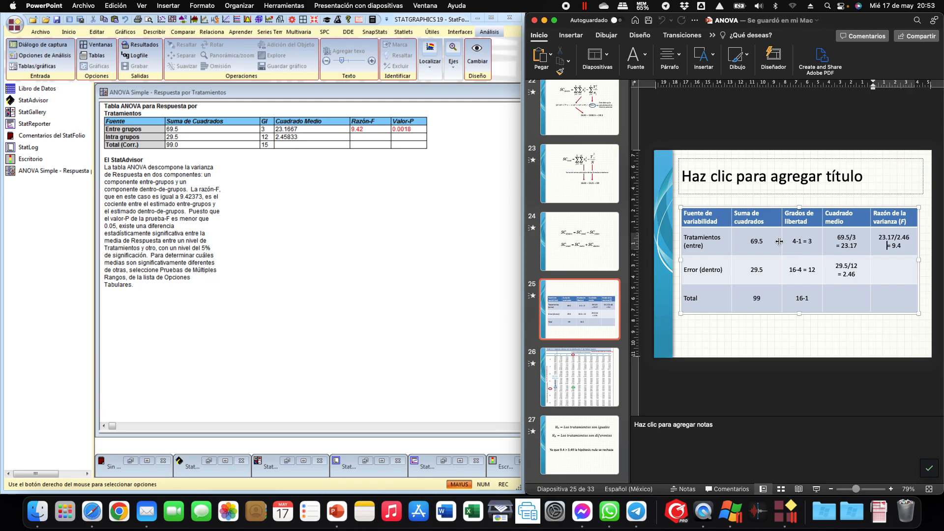
Step: Examine the P-value and read the StatAdvisor passages that interpret the F-ratio and the P-value
{"action": "left_click", "coordinate": [416, 132]}
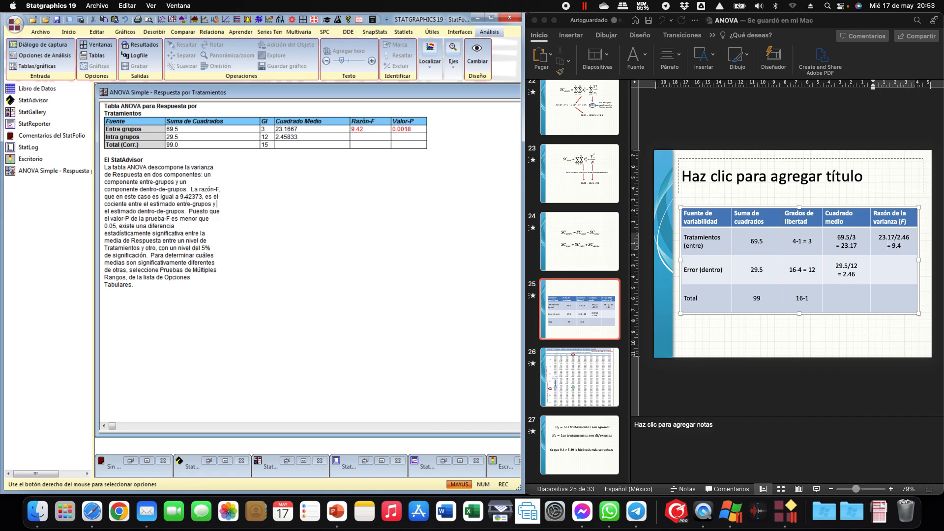
{"action": "left_click_drag", "start_coordinate": [189, 189], "coordinate": [224, 203]}
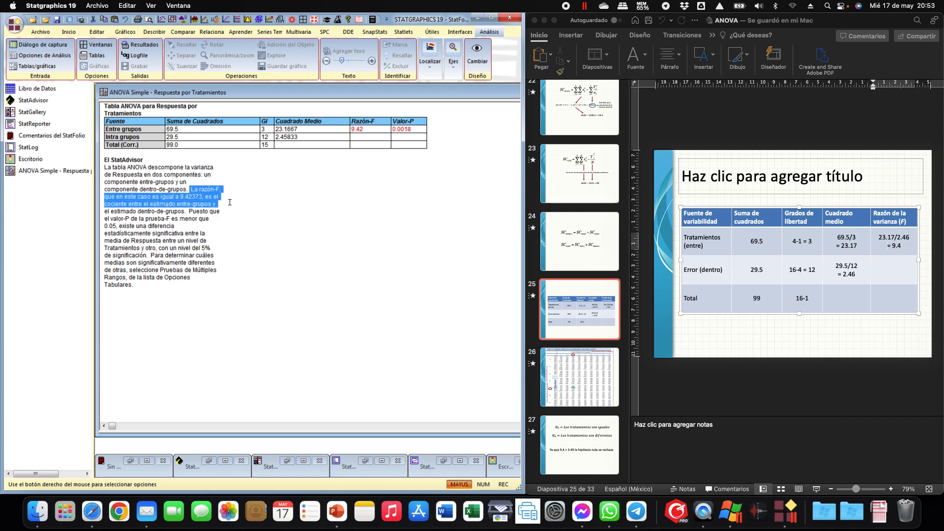
{"action": "left_click_drag", "start_coordinate": [230, 203], "coordinate": [229, 201]}
{"action": "mouse_move", "coordinate": [189, 212]}
{"action": "left_mouse_down"}
{"action": "mouse_move", "coordinate": [202, 212]}
{"action": "mouse_move", "coordinate": [200, 224]}
{"action": "left_mouse_up"}
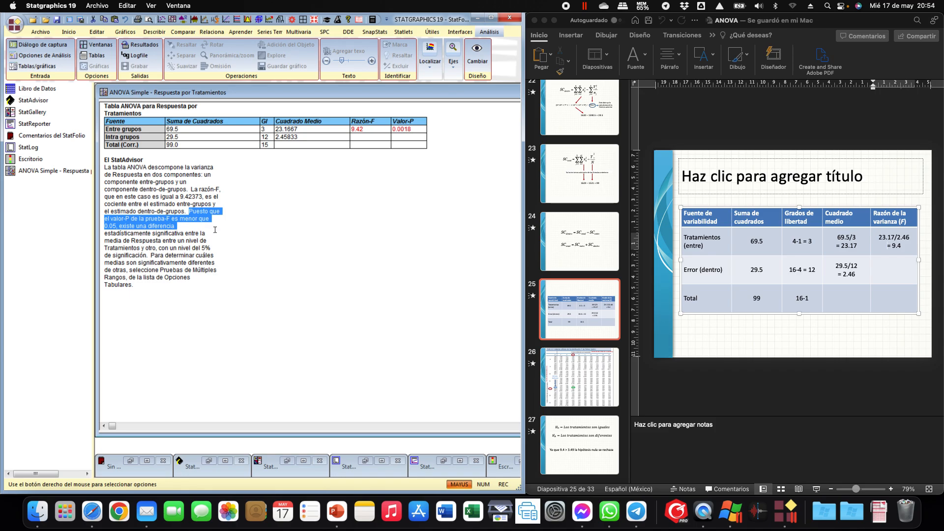
{"action": "left_click_drag", "start_coordinate": [215, 229], "coordinate": [216, 238]}
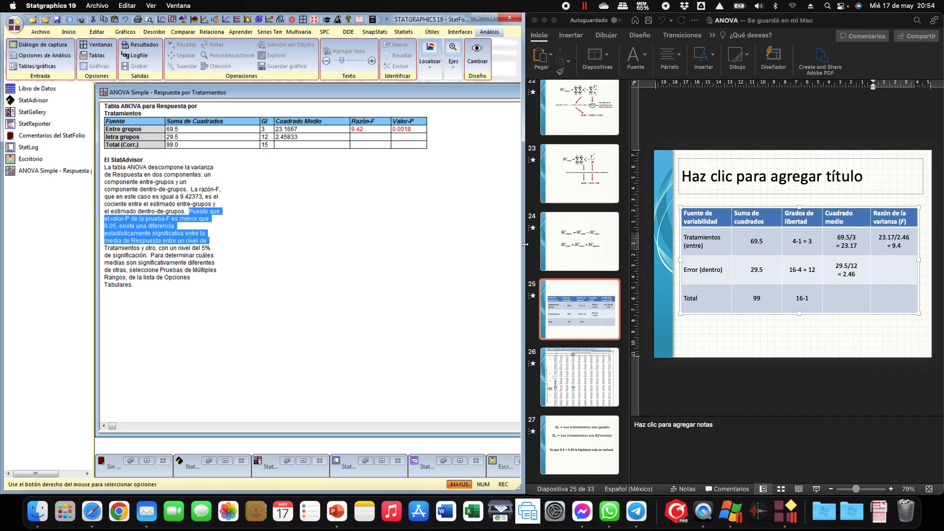
{"action": "left_click", "coordinate": [405, 235]}
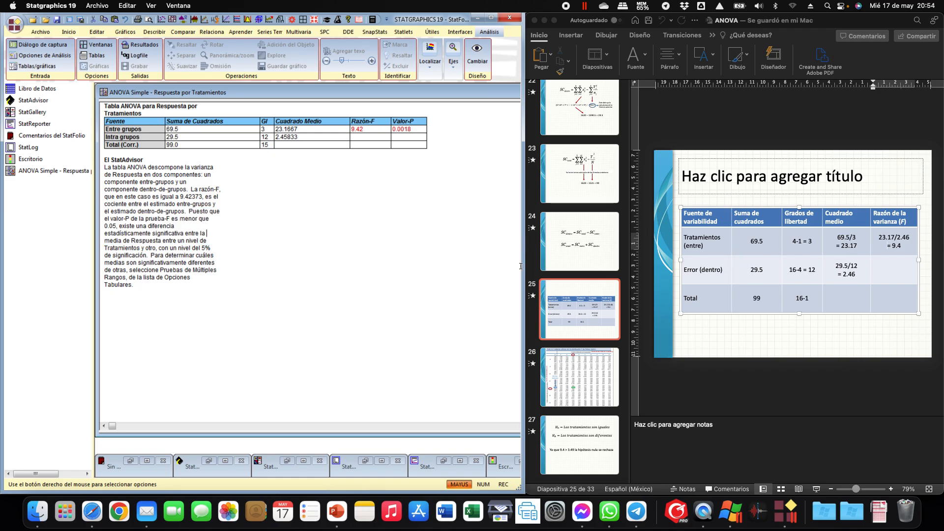
Step: Widen the Statgraphics window, examine the significance level in the StatAdvisor text, and return to the four-pane analysis view
{"action": "left_click_drag", "start_coordinate": [522, 267], "coordinate": [941, 267]}
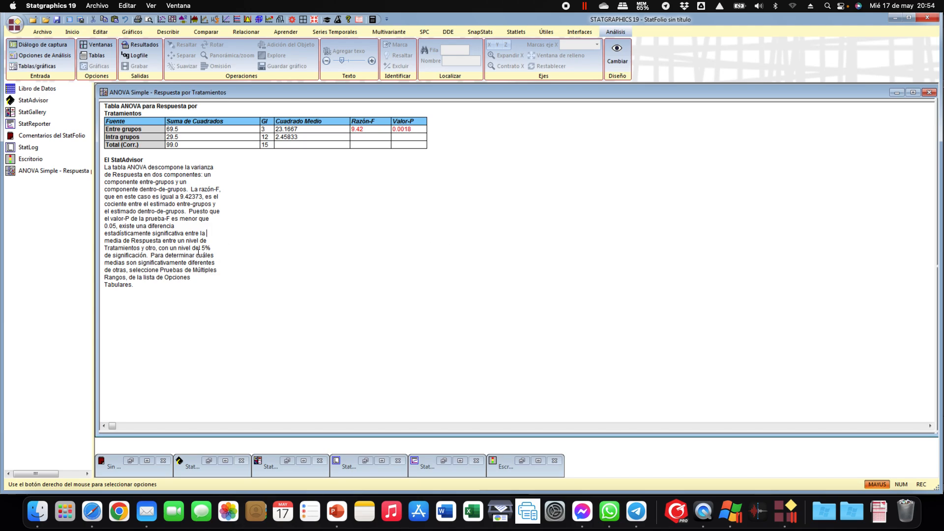
{"action": "left_click_drag", "start_coordinate": [159, 249], "coordinate": [209, 249]}
{"action": "left_click", "coordinate": [221, 248]}
{"action": "double_click", "coordinate": [483, 212]}
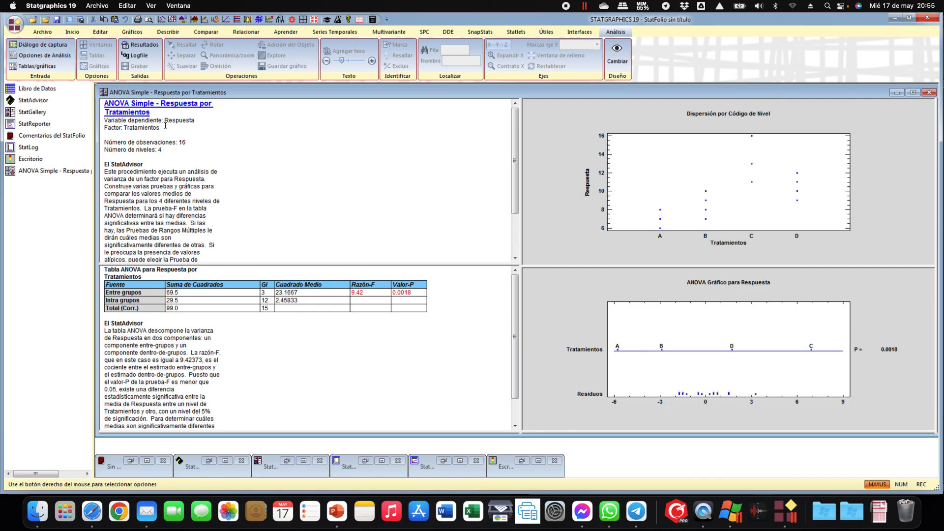
Step: Set the confidence level to 99% in the general system preferences and check the existing ANOVA output
{"action": "left_click", "coordinate": [72, 33]}
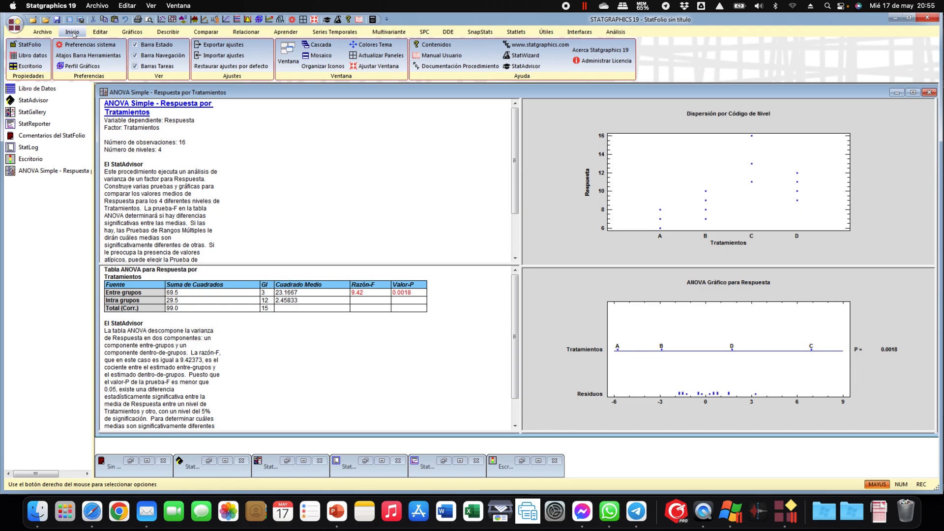
{"action": "left_click", "coordinate": [91, 44]}
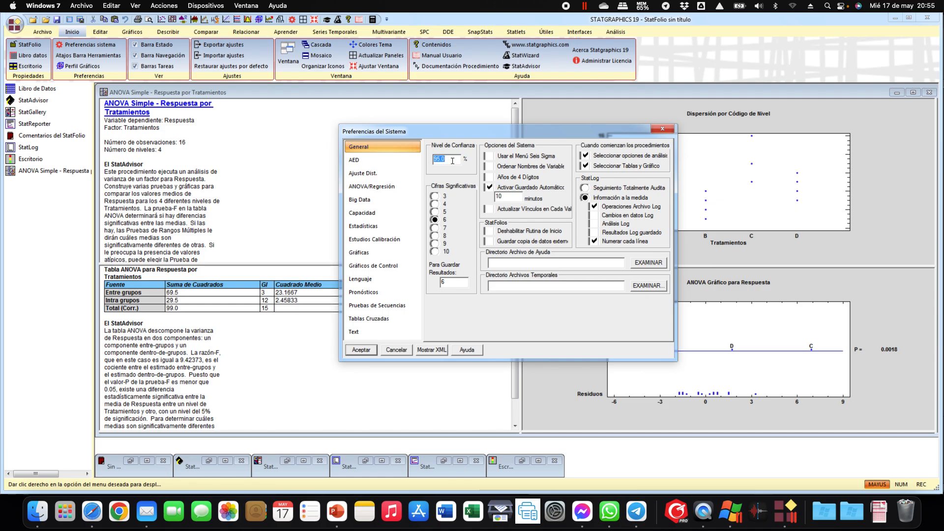
{"action": "type", "text": "99"}
{"action": "left_click", "coordinate": [363, 350]}
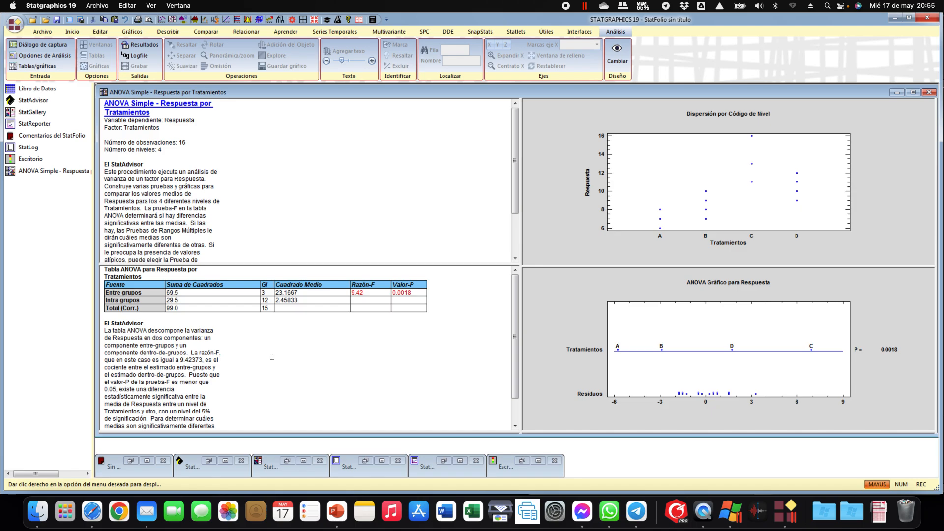
{"action": "scroll", "coordinate": [272, 358], "scroll_direction": "down", "scroll_amount": 3}
{"action": "scroll", "coordinate": [218, 371], "scroll_direction": "up", "scroll_amount": 3}
Step: Run the simple ANOVA again with Respuesta as the dependent variable, Tratamientos as the factor and the same preselected tables and graphs
{"action": "left_click", "coordinate": [213, 36]}
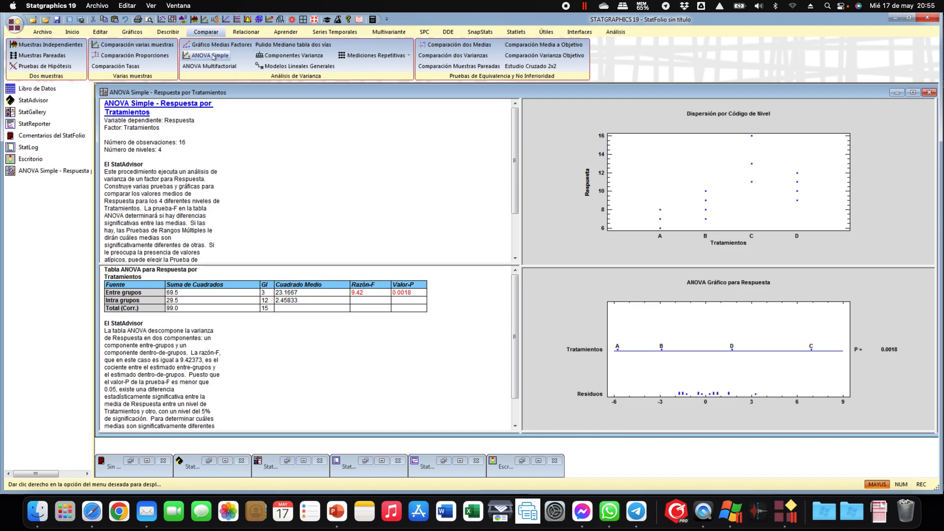
{"action": "left_click", "coordinate": [215, 57]}
{"action": "double_click", "coordinate": [379, 211]}
{"action": "left_click", "coordinate": [459, 250]}
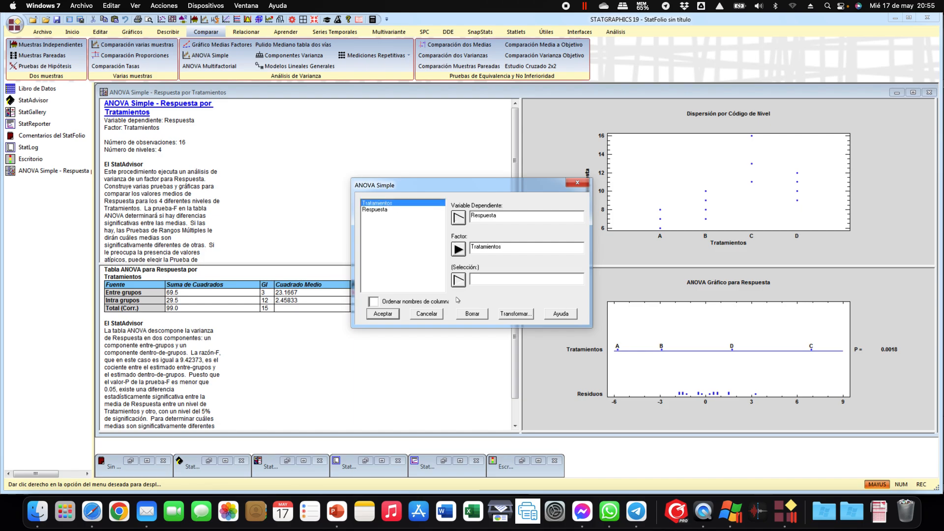
{"action": "left_click", "coordinate": [383, 314]}
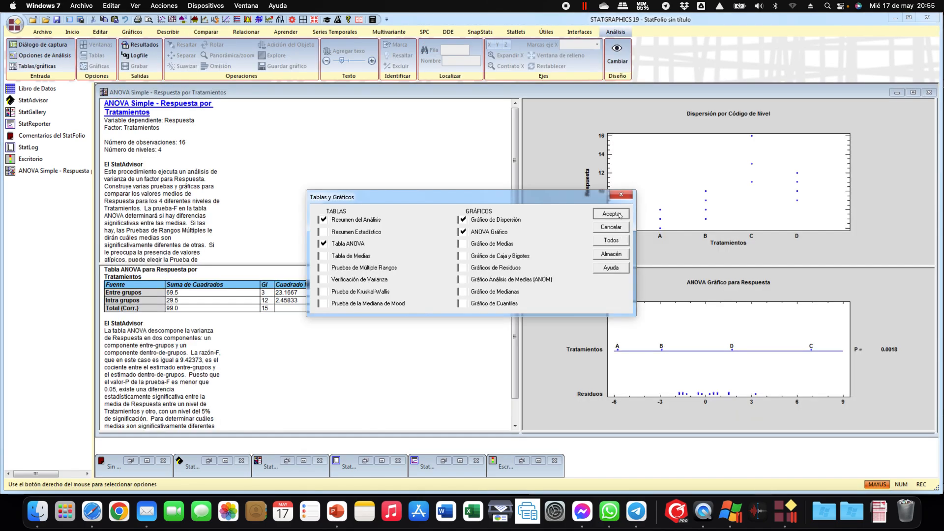
{"action": "left_click", "coordinate": [622, 214]}
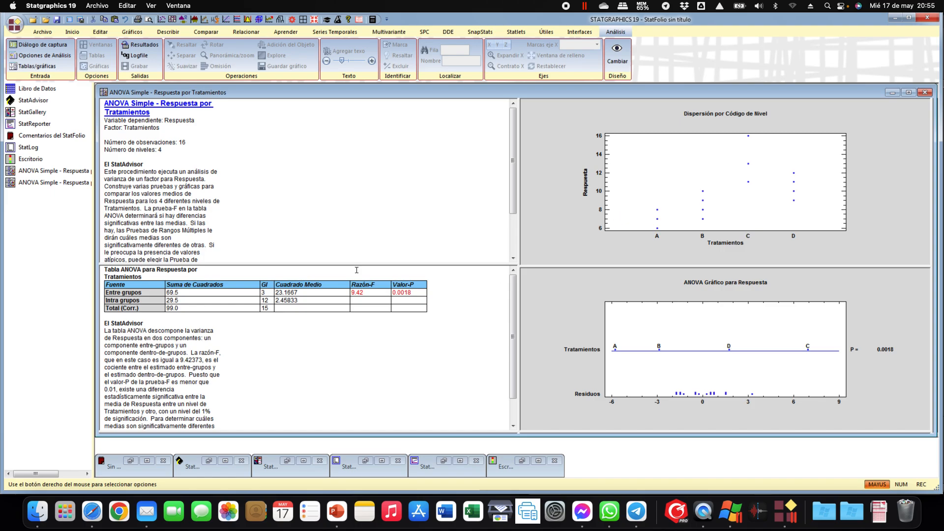
Step: Highlight the significance-level phrase in the second ANOVA's StatAdvisor text and delete that second analysis
{"action": "left_click", "coordinate": [24, 173]}
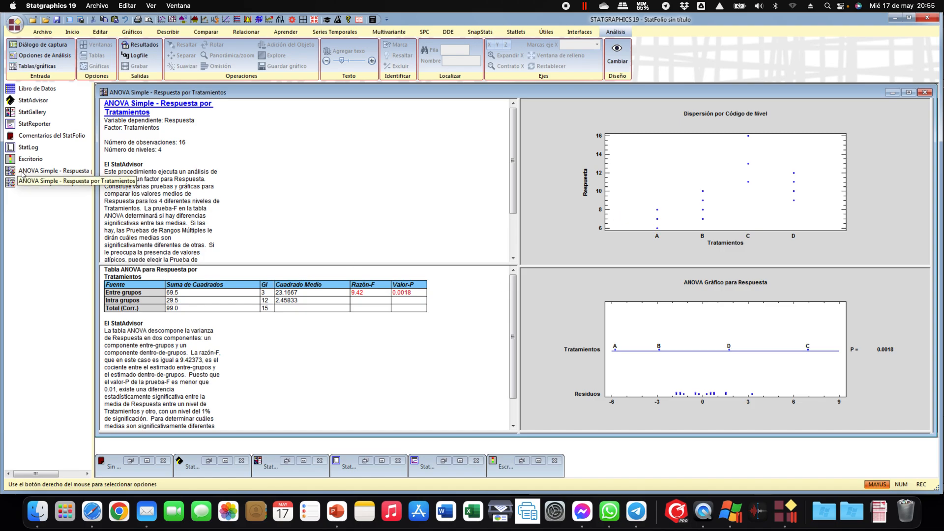
{"action": "left_click", "coordinate": [57, 185]}
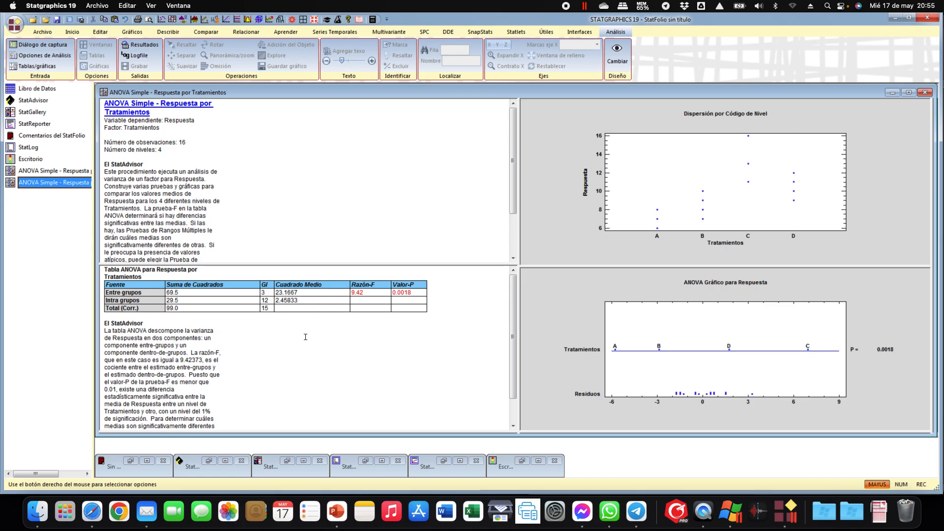
{"action": "mouse_move", "coordinate": [159, 411]}
{"action": "left_mouse_down"}
{"action": "mouse_move", "coordinate": [213, 412]}
{"action": "mouse_move", "coordinate": [147, 420]}
{"action": "left_mouse_up"}
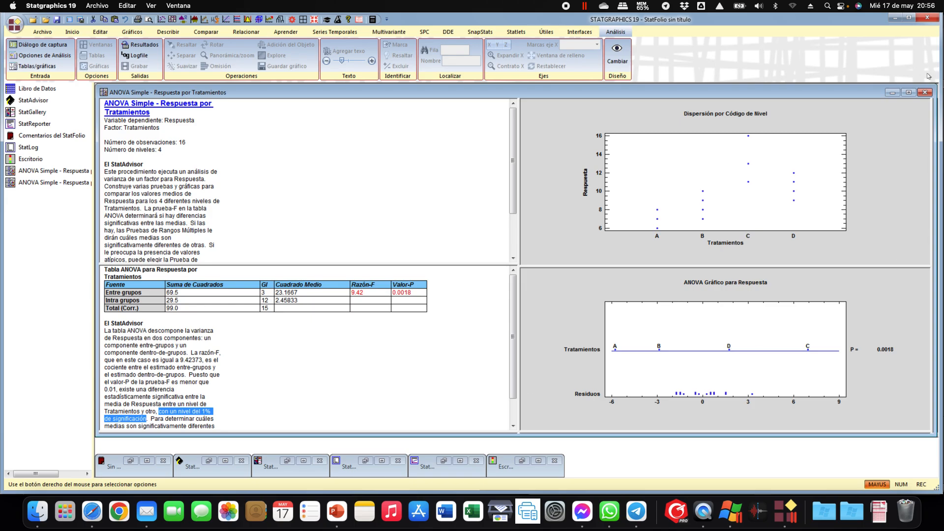
{"action": "left_click", "coordinate": [927, 92]}
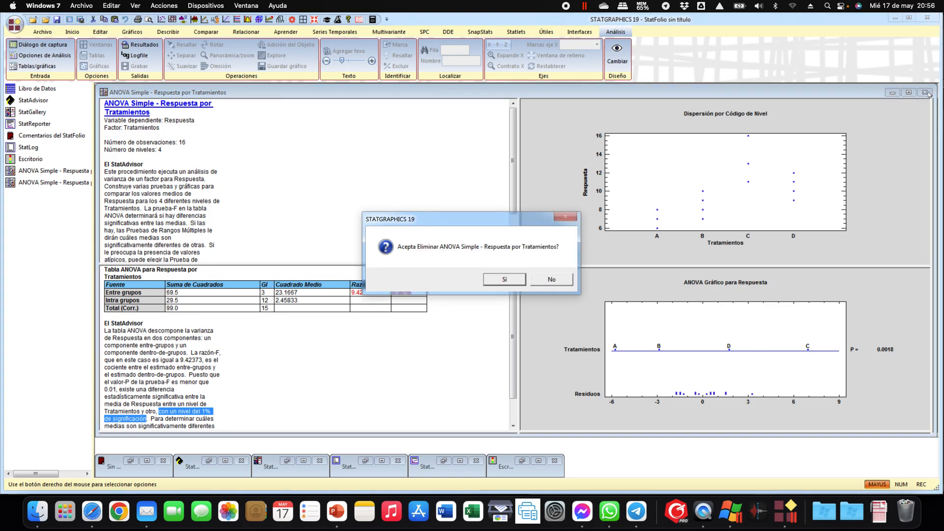
{"action": "left_click", "coordinate": [511, 284]}
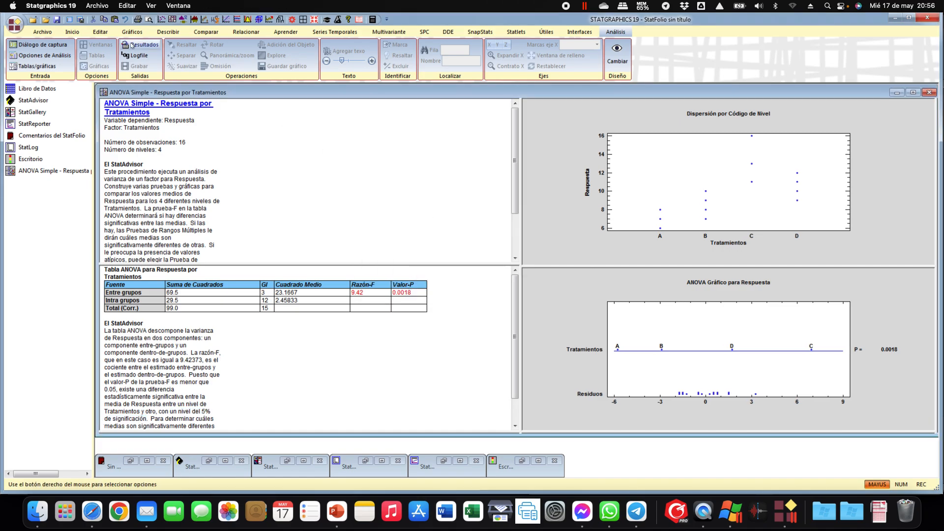
Step: Set the confidence level to 95% in the general system preferences
{"action": "left_click", "coordinate": [72, 32]}
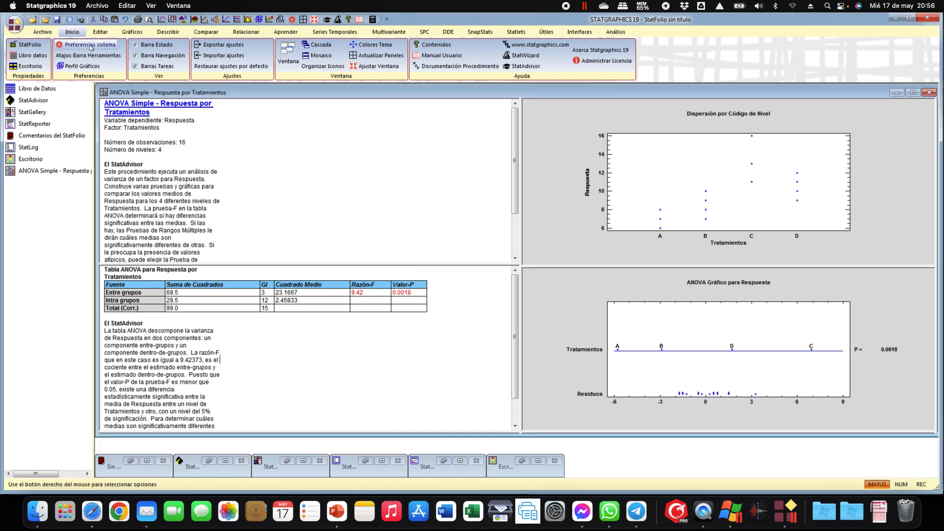
{"action": "left_click", "coordinate": [88, 45]}
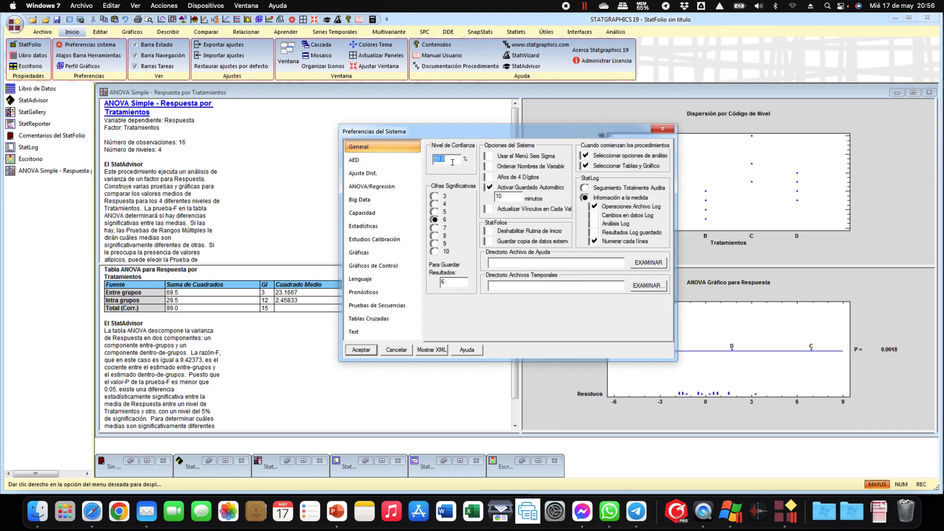
{"action": "type", "text": "95"}
{"action": "left_click", "coordinate": [362, 350]}
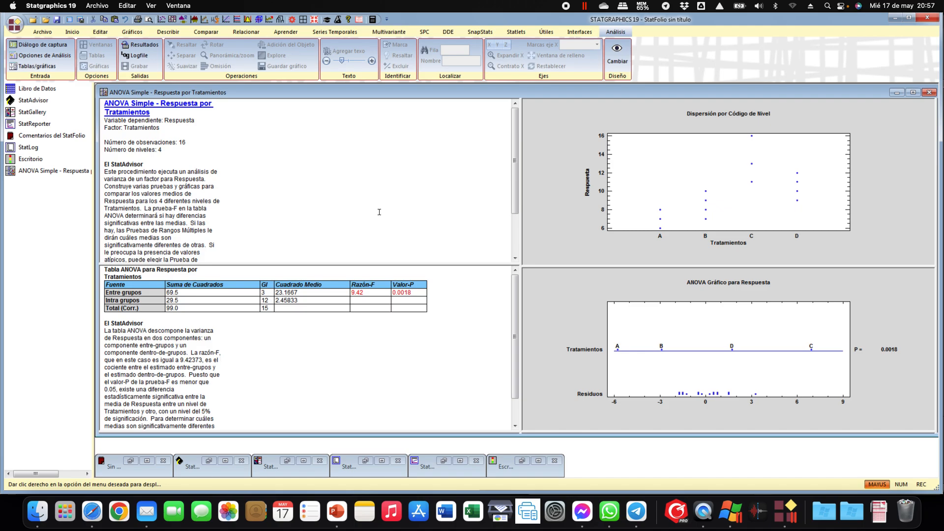
Step: Replace the analysis summary, scatterplot and graphical ANOVA with the means table, multiple range tests, means plot and box-and-whisker plot, keeping the ANOVA table
{"action": "left_click", "coordinate": [38, 66]}
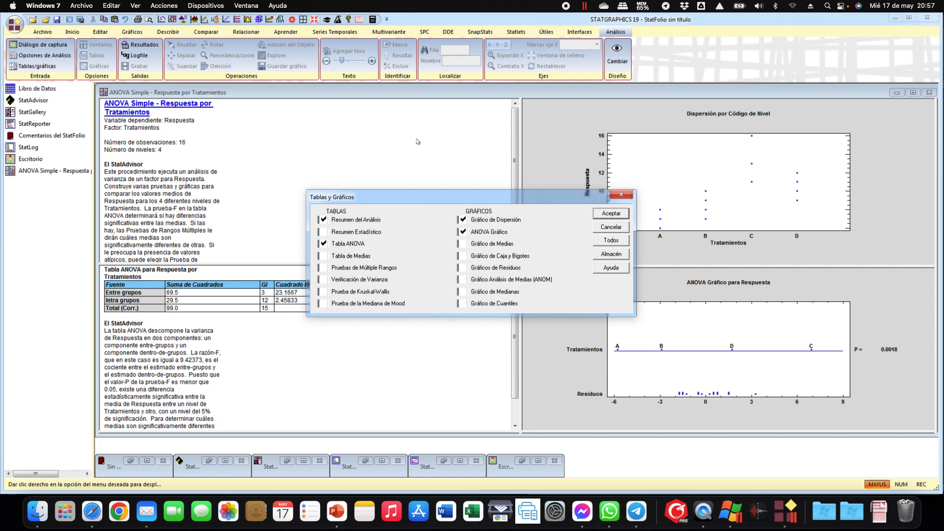
{"action": "left_click", "coordinate": [324, 220]}
{"action": "left_click", "coordinate": [463, 221]}
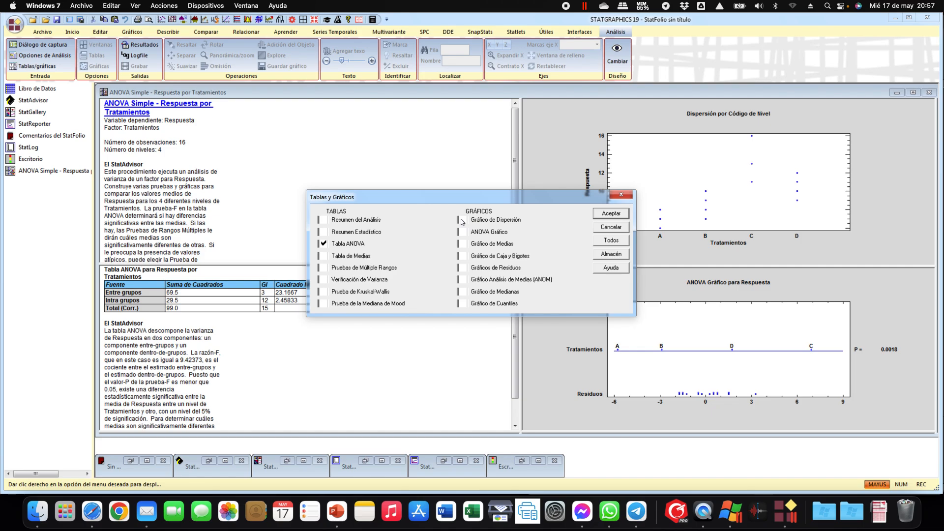
{"action": "left_click", "coordinate": [464, 244]}
{"action": "left_click", "coordinate": [464, 257]}
{"action": "left_click", "coordinate": [327, 270]}
{"action": "left_click", "coordinate": [324, 257]}
{"action": "left_click", "coordinate": [612, 214]}
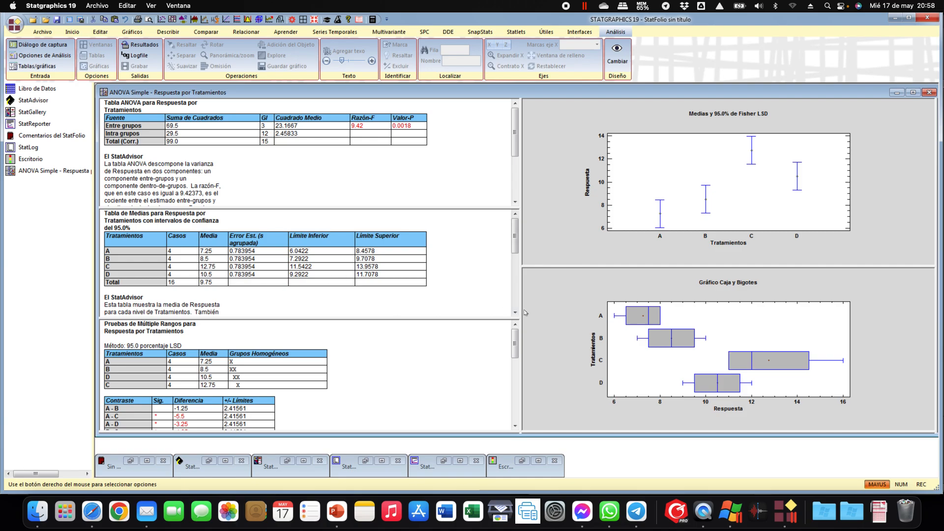
Step: Examine the means table and the enlarged multiple range tests, highlighting contrasts A-C, A-D, B-C and A-B, and return to the multi-pane view
{"action": "scroll", "coordinate": [524, 309], "scroll_direction": "down", "scroll_amount": 1}
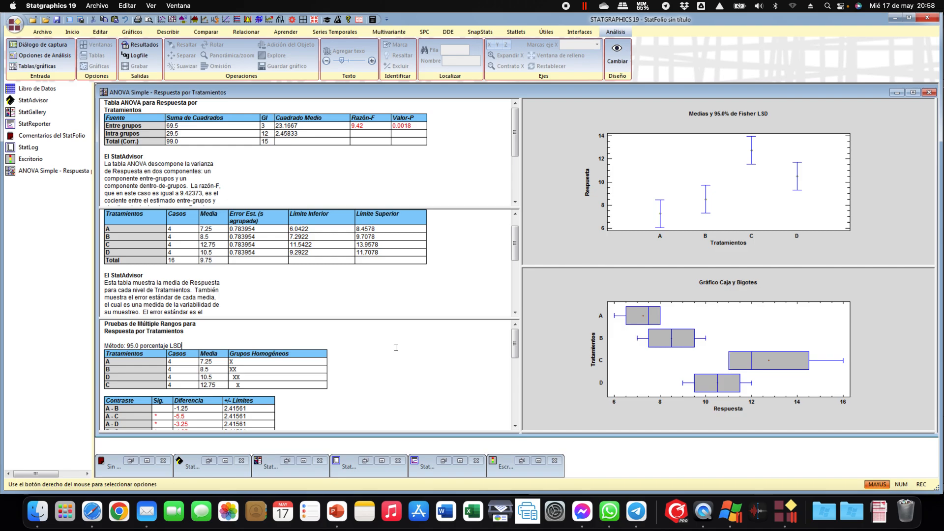
{"action": "double_click", "coordinate": [396, 348]}
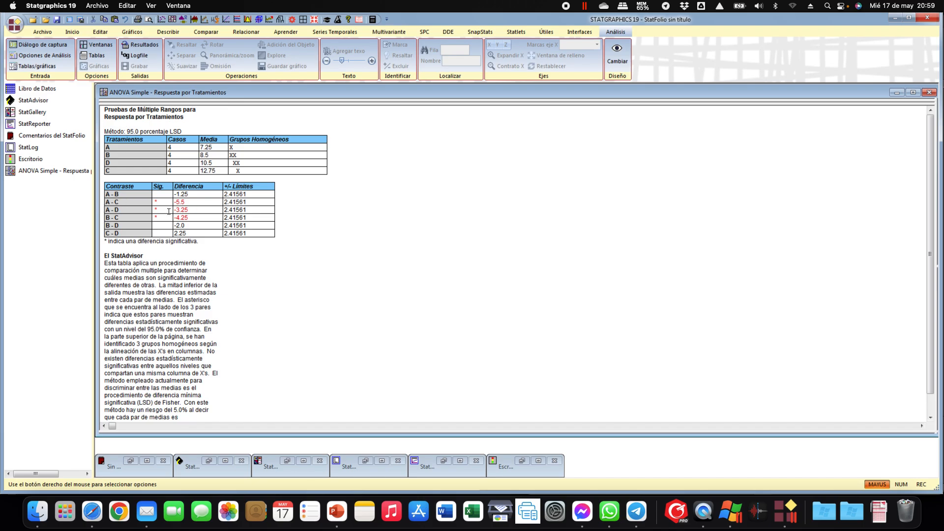
{"action": "left_click", "coordinate": [102, 205]}
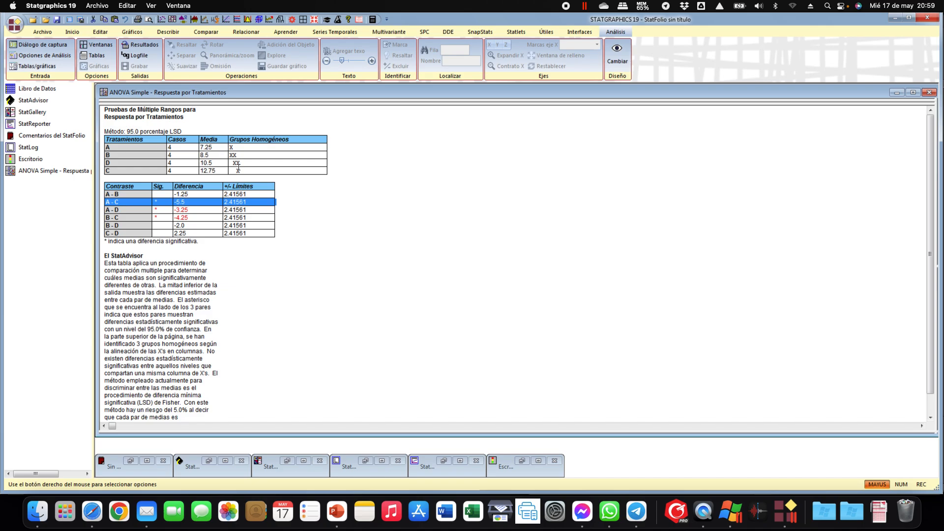
{"action": "left_click", "coordinate": [101, 214]}
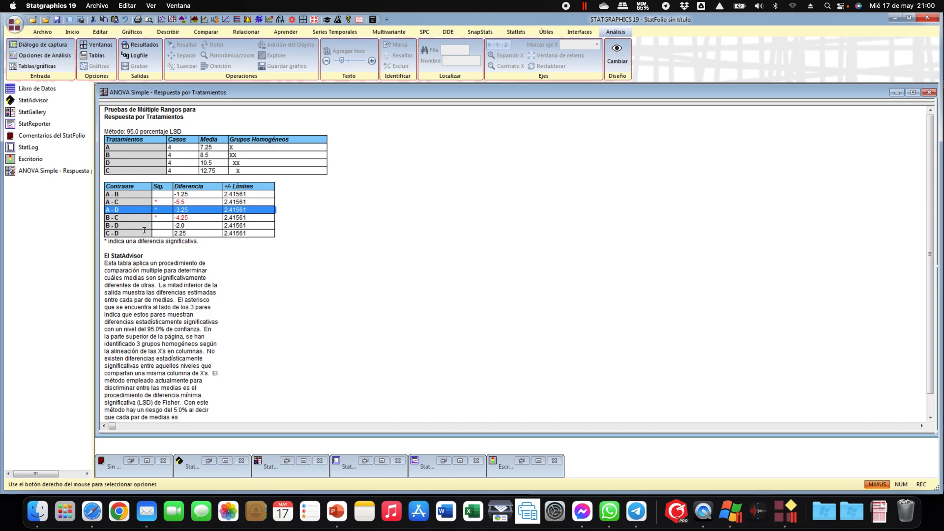
{"action": "left_click", "coordinate": [101, 218]}
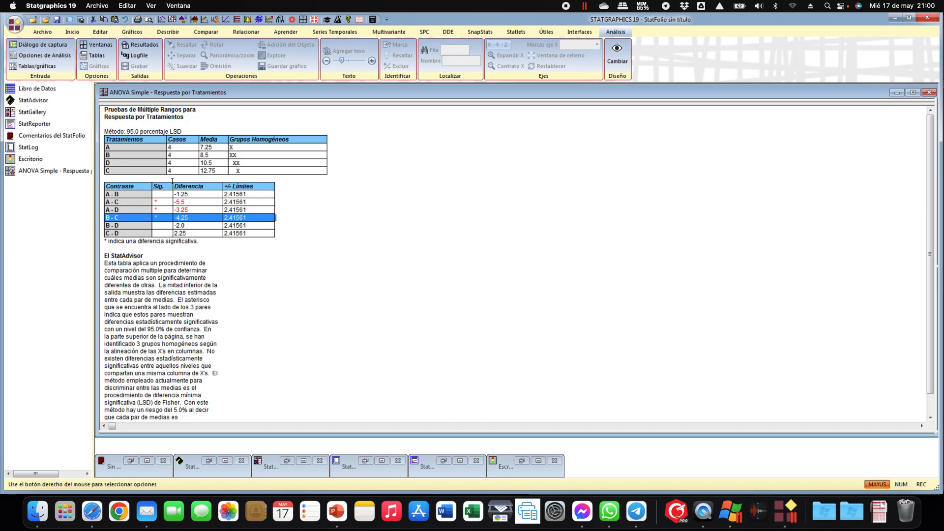
{"action": "left_click", "coordinate": [102, 196]}
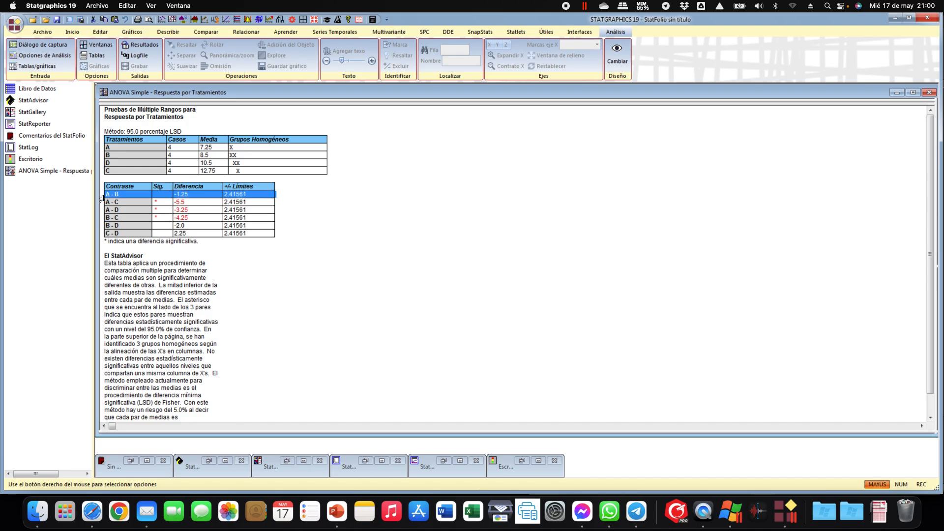
{"action": "left_click", "coordinate": [376, 232]}
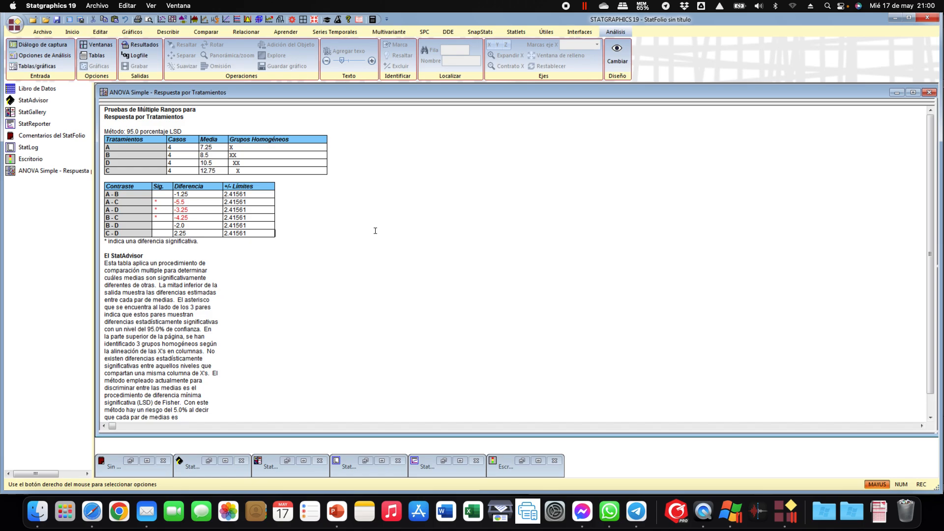
{"action": "double_click", "coordinate": [376, 231]}
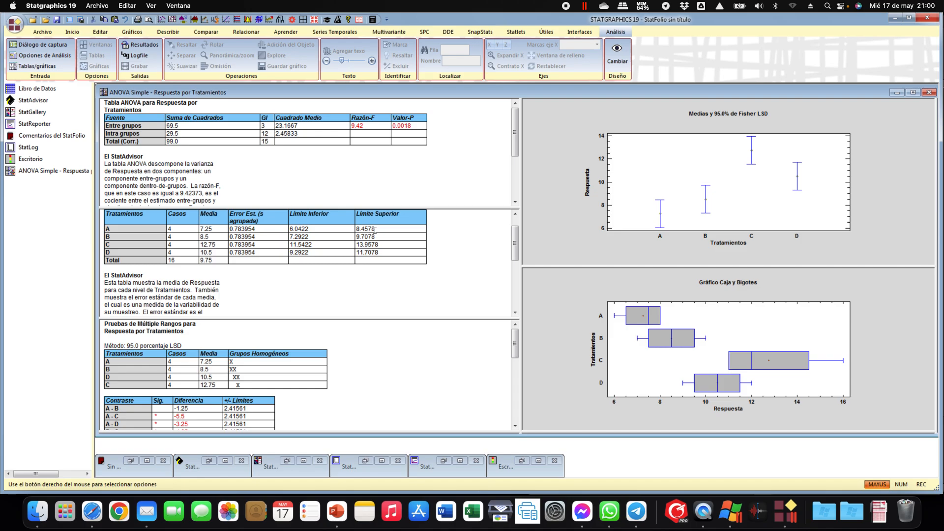
Step: Examine the Fisher LSD means plot and the box-and-whisker plot enlarged, and review the analysis's available tables and graphs
{"action": "double_click", "coordinate": [889, 180]}
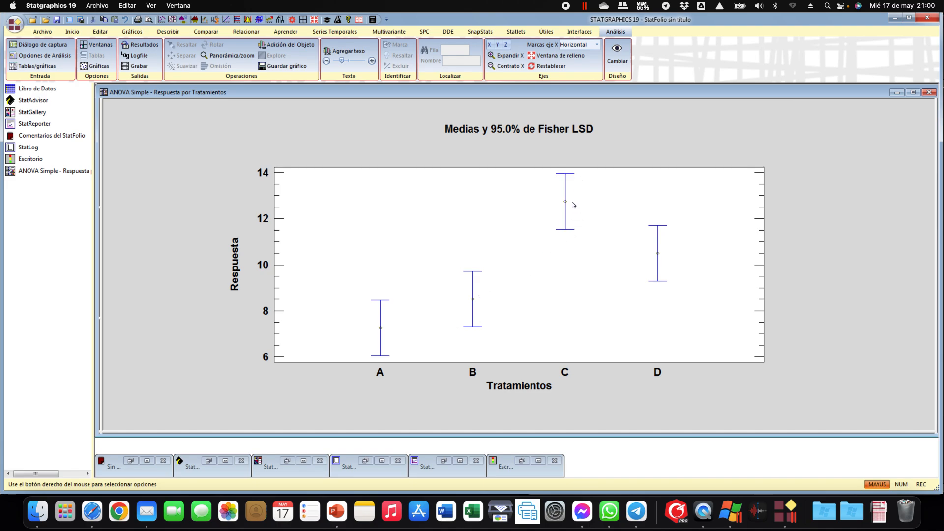
{"action": "double_click", "coordinate": [809, 250]}
{"action": "double_click", "coordinate": [870, 312]}
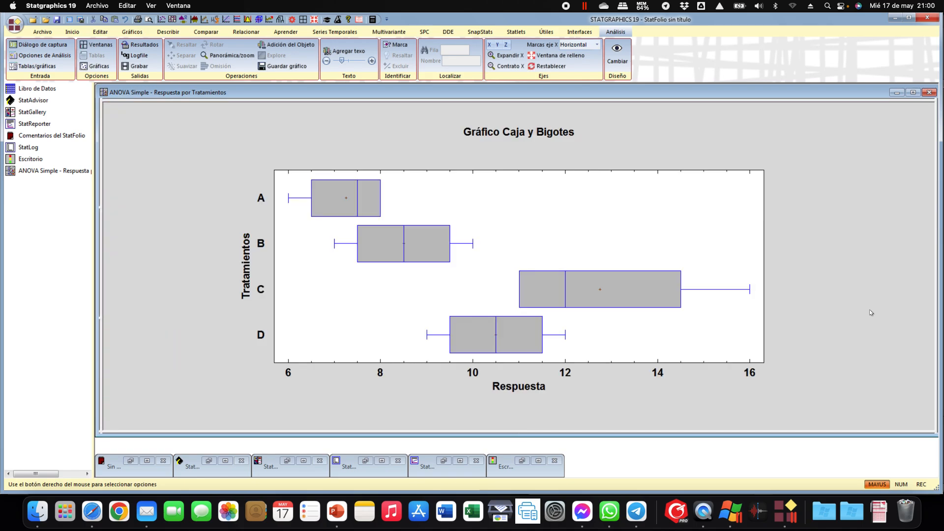
{"action": "double_click", "coordinate": [871, 312]}
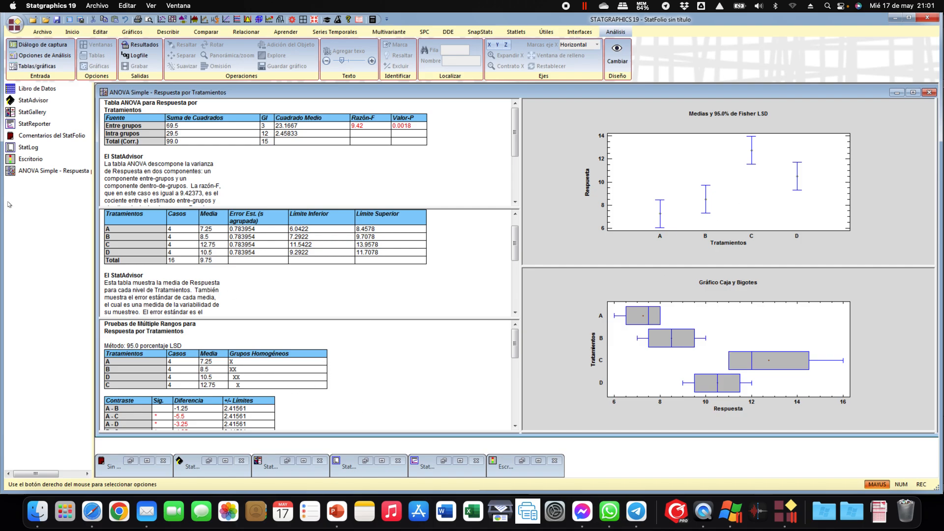
{"action": "left_click", "coordinate": [39, 67]}
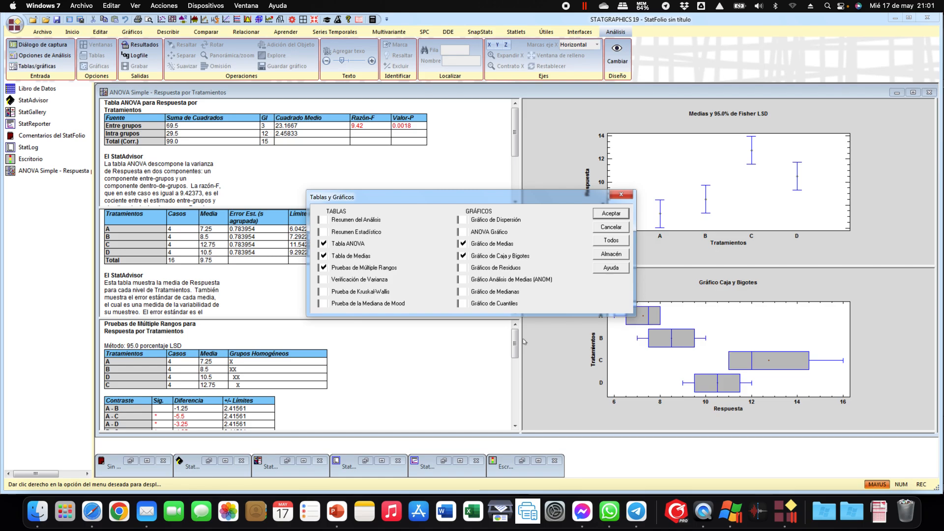
{"action": "left_click", "coordinate": [610, 217]}
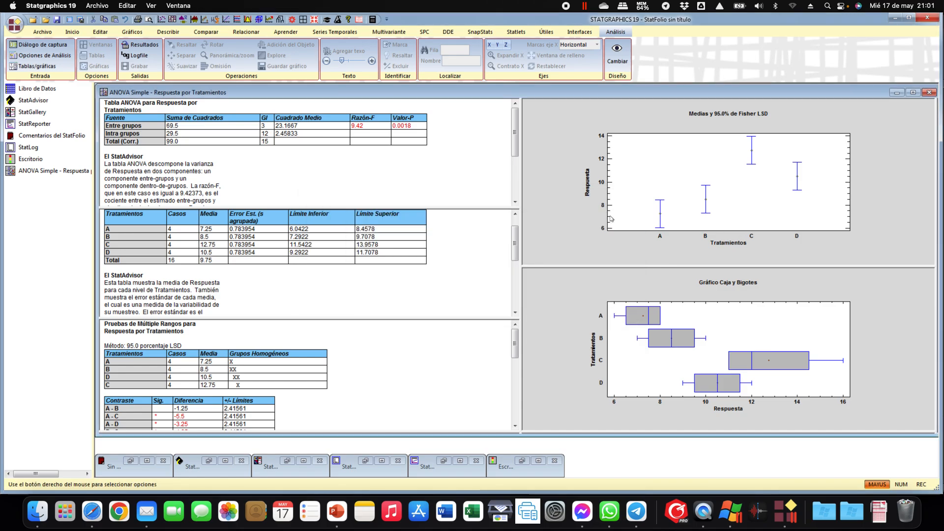